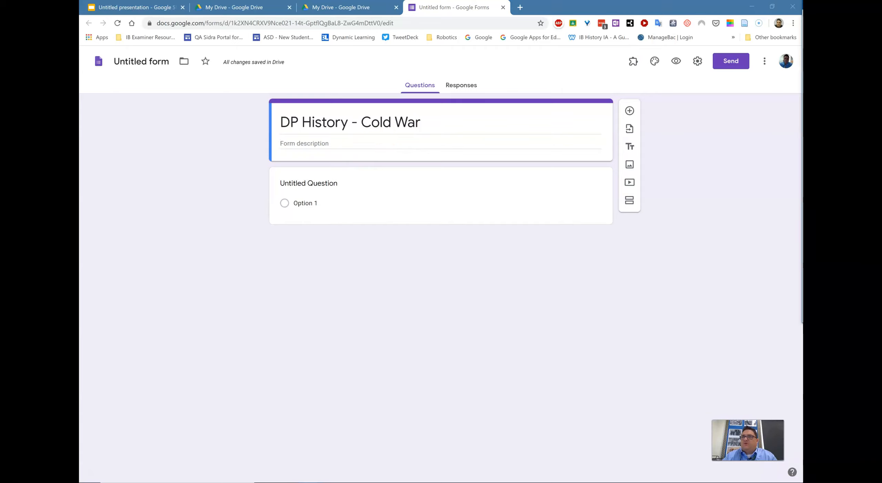
Describe the form as "Week 1, Day 2; Grand Alliance and Aims of the Big Three; Chapter 1.2 of Hodder Access to IB Diploma - Superpower Tensions and Rivalries"
click(364, 142)
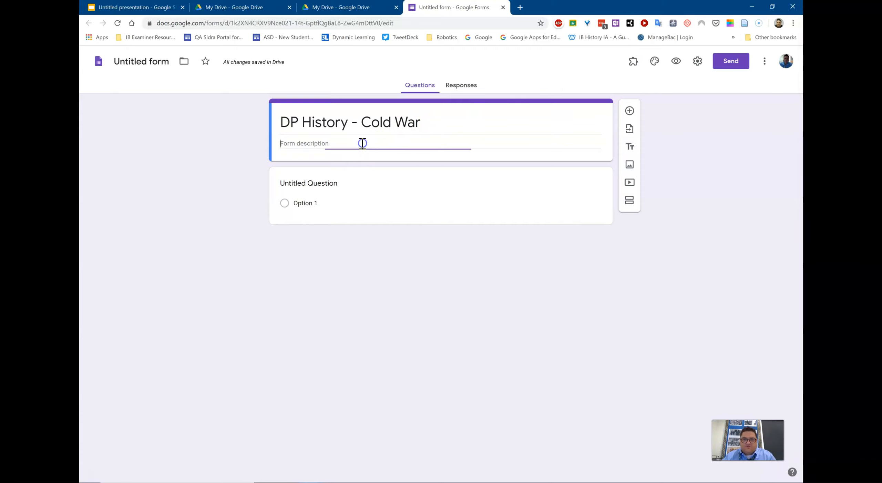
text(Week 1, Day 2 Grand Alliance and Aims of the Big Three Chapter 1.2 of Hodder Access to IB Diploma - Superpower Tensions and Rivalries)
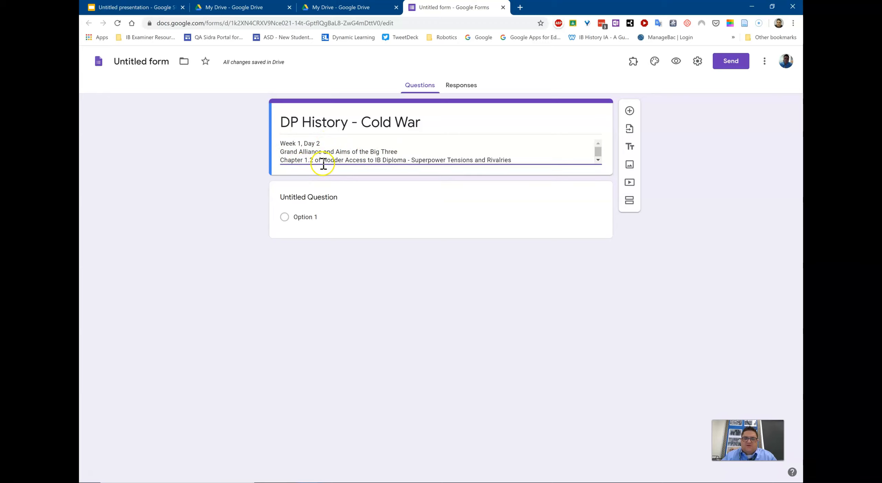
Name the form file "Week 1 Day 1 (Chapt 1.1 - 1.2)"
click(144, 64)
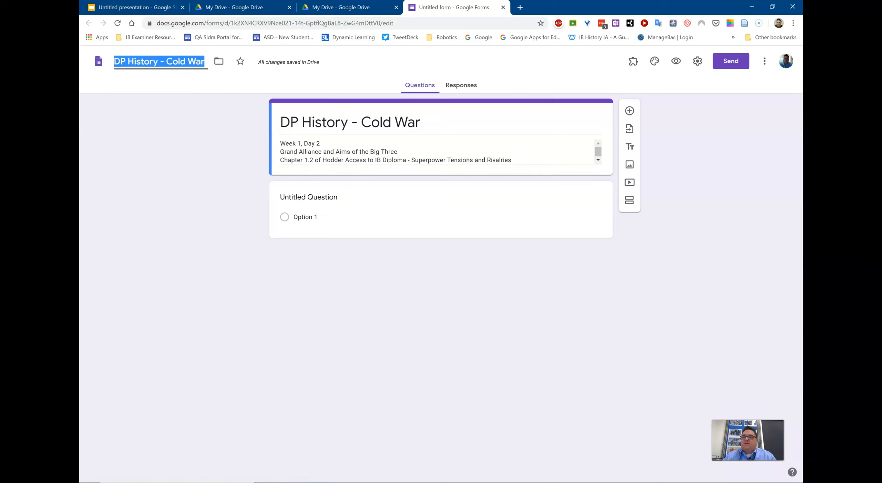
key(alt+Tab)
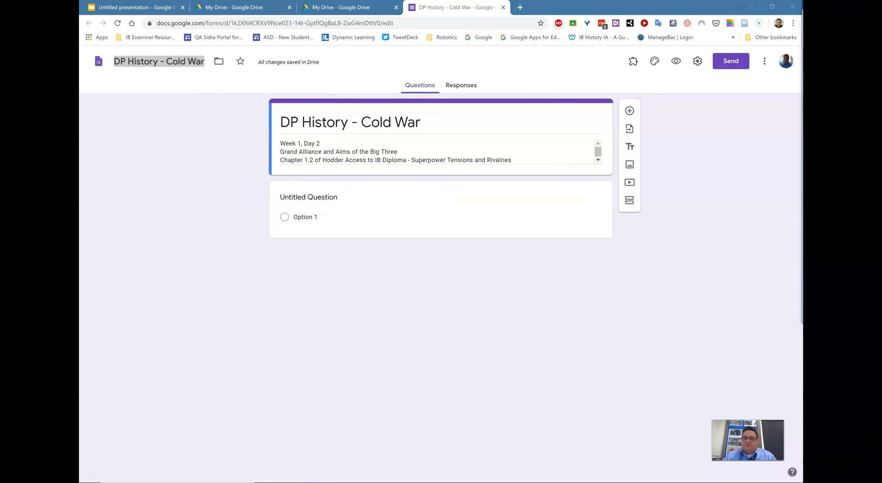
click(148, 61)
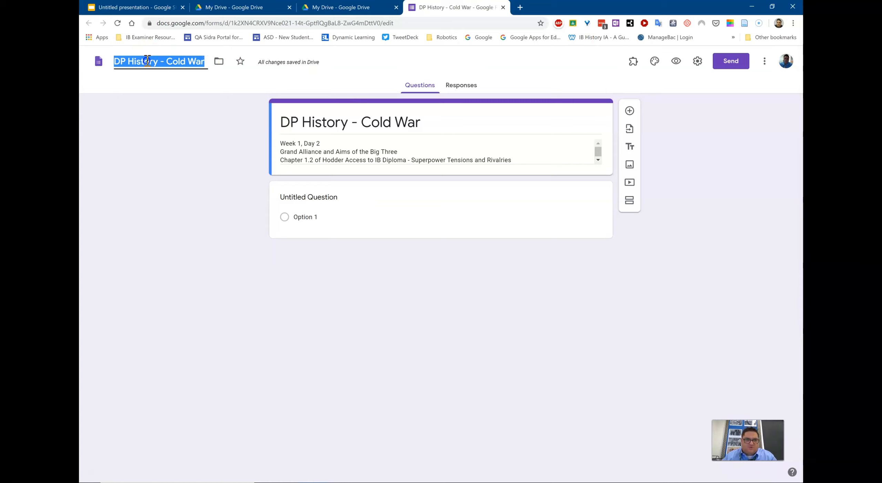
text(Week 1 Day 1 (Chapt 1.1 - 1.2))
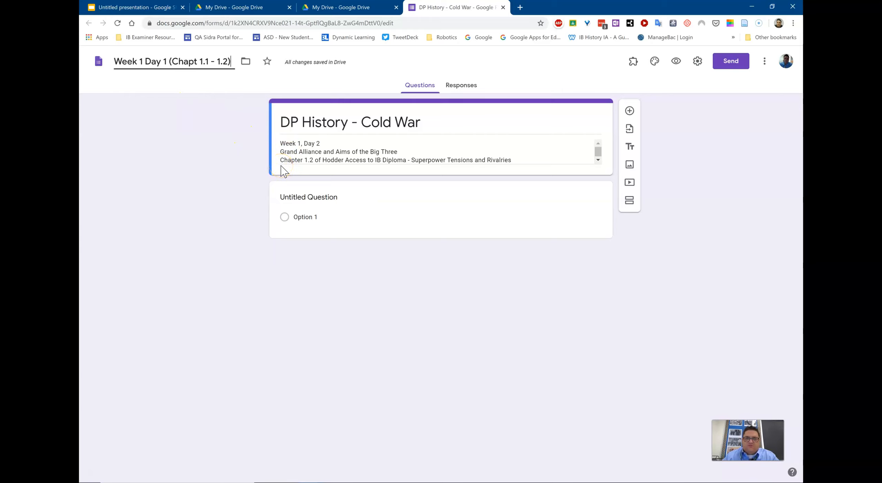
Word the first question as "During the interwar years, the most important effects of the Russian Civil War and the Polish-Russian War were"
click(323, 199)
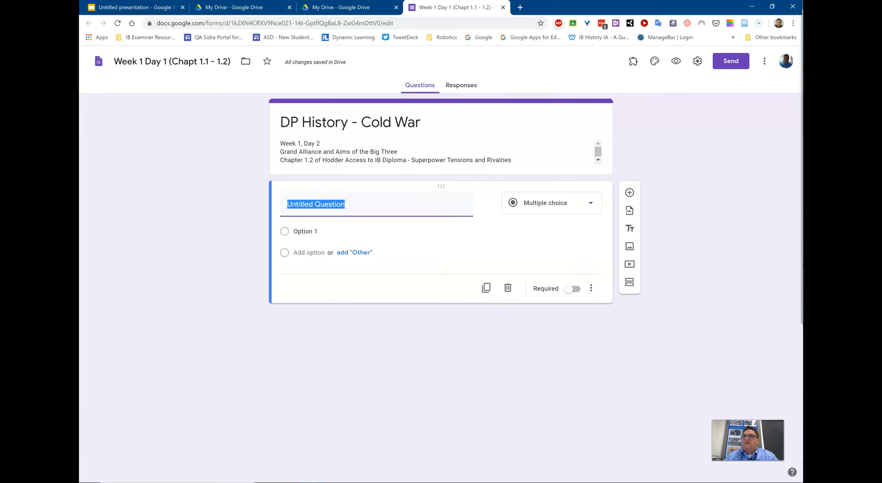
key(alt+Tab)
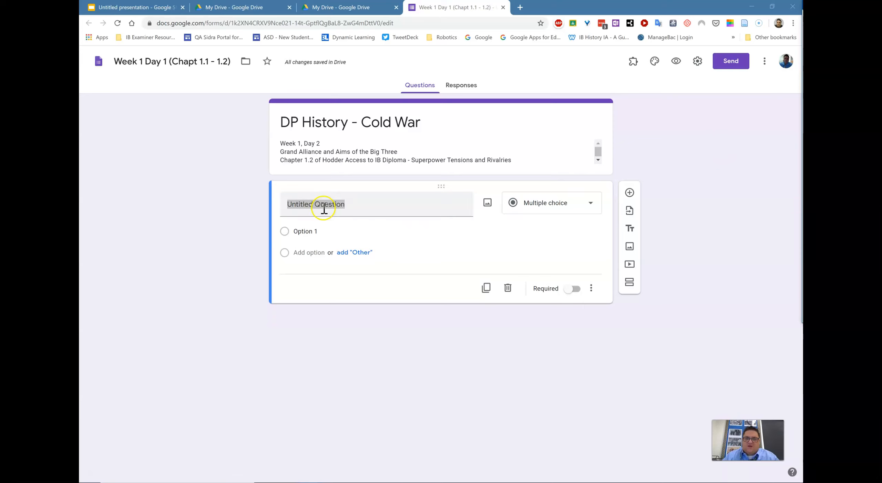
key(alt+Tab)
text(During the interwar years, the most important effects of the Russian Civil War and the Polish-Russian War were)
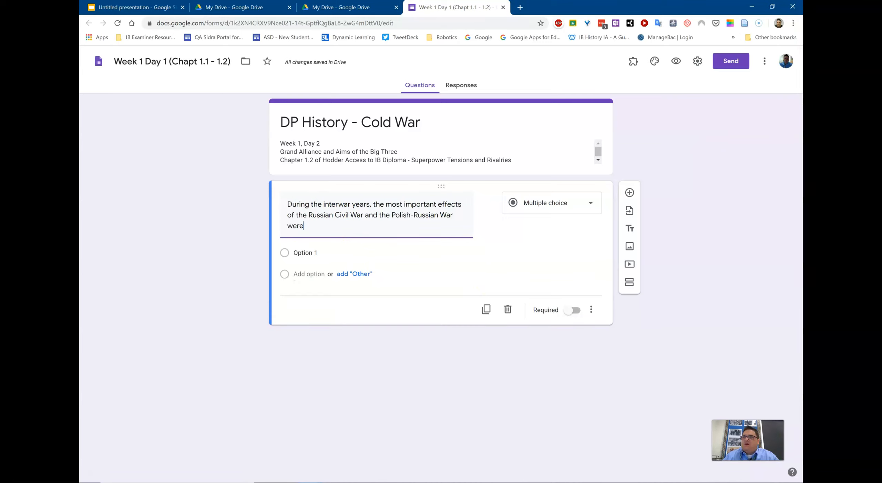
Change the answer type of the interwar question to Checkboxes
click(576, 203)
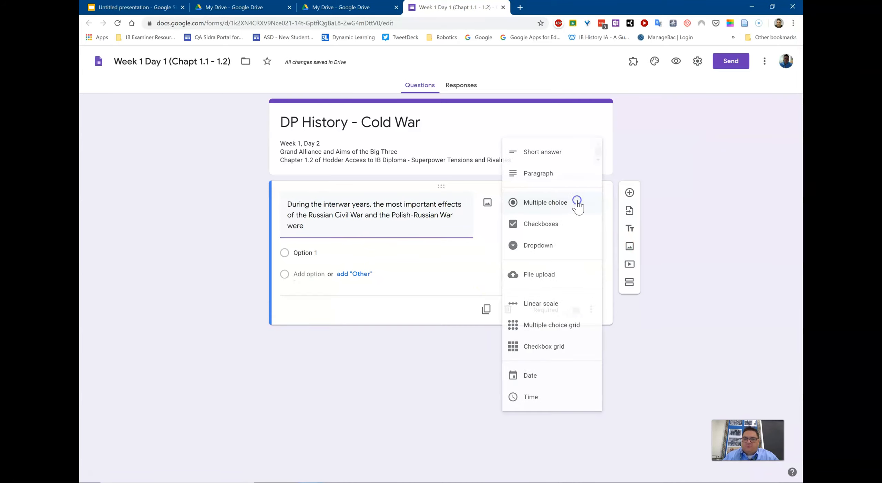
click(544, 204)
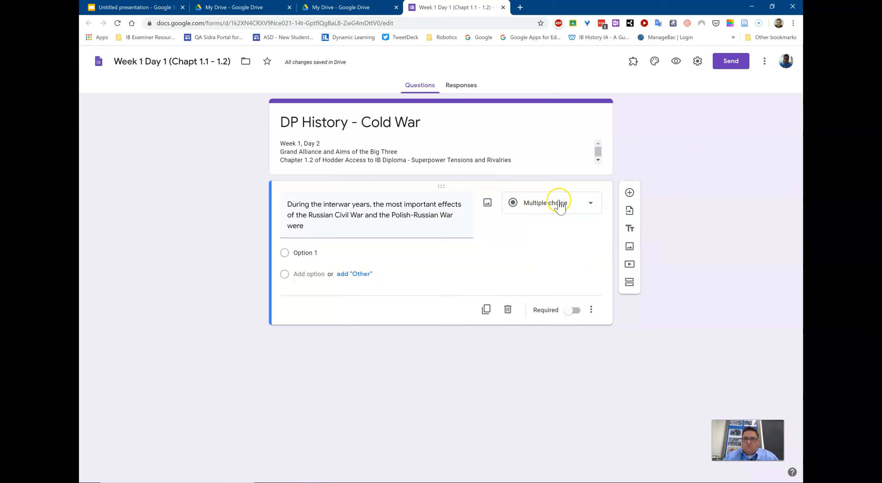
click(560, 203)
click(538, 224)
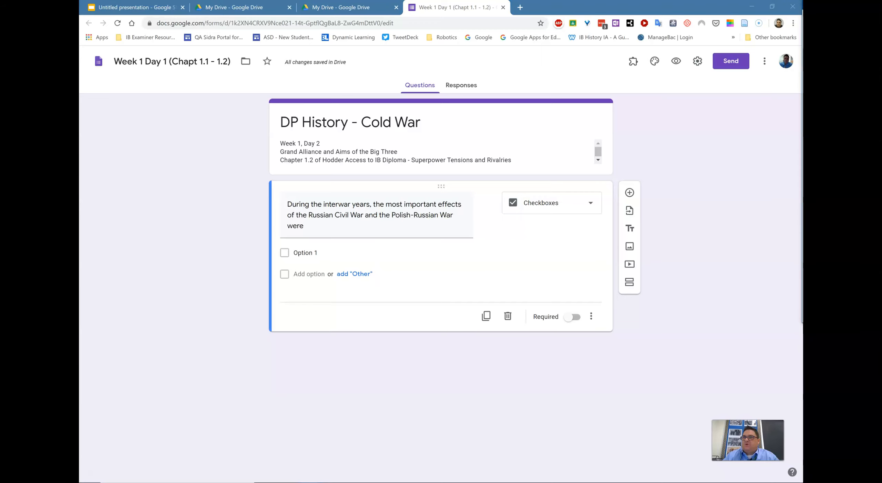
Fill the first answer option with "that they forced the US Congress to ratifiy the Treaty of Versailles and join the League of Nations"
click(321, 252)
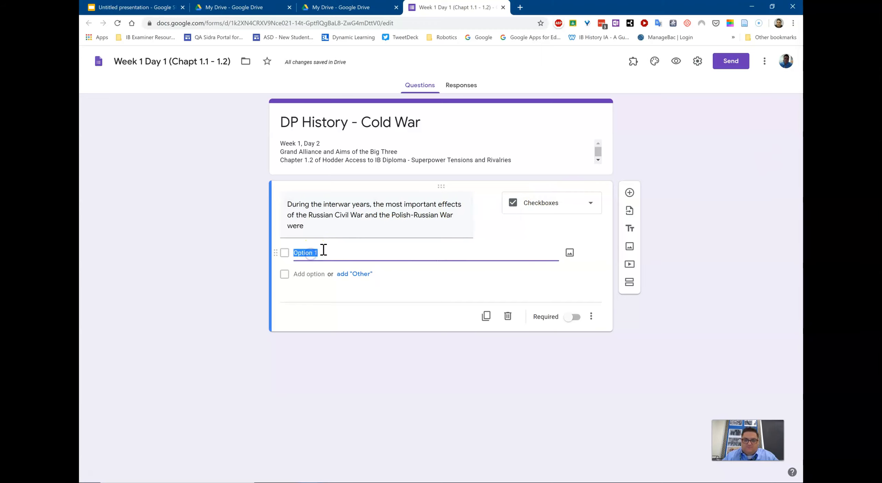
key(ctrl+v)
Add a second answer option, "that Russia lost a significant amount of territory in the Ukraine, Byelorussia and the Baltics"
click(315, 274)
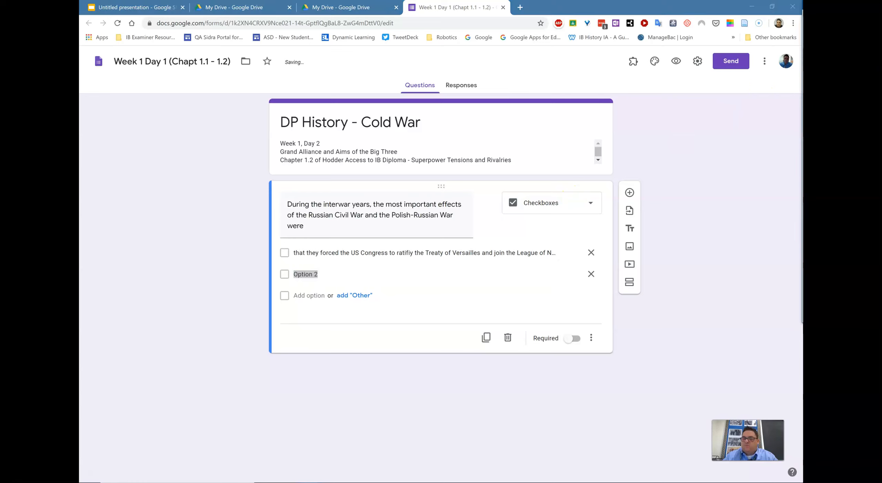
click(309, 275)
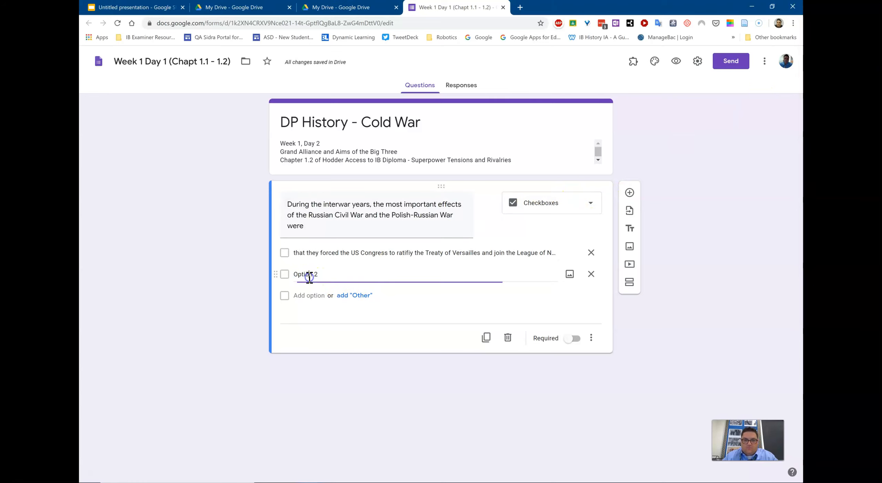
triple_click(309, 275)
text(that Russia lost a significant amount of territory in the Ukraine, Byelorussia and the Baltics)
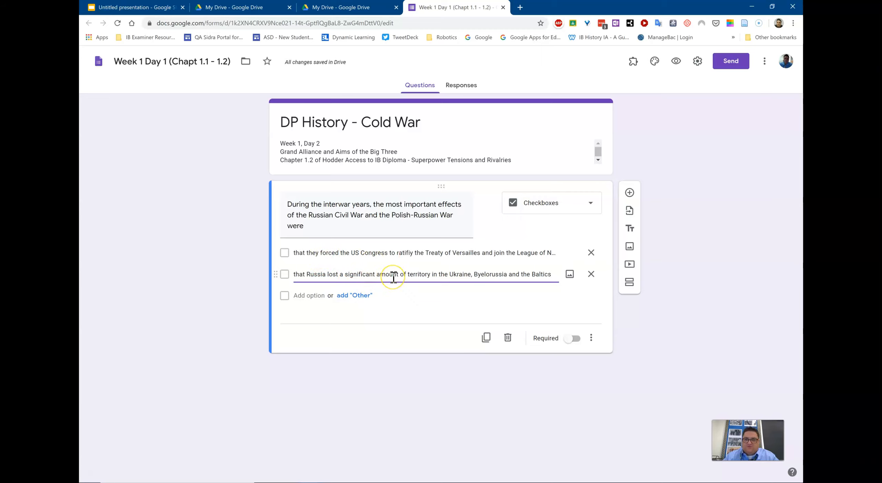
mouse_move(241, 481)
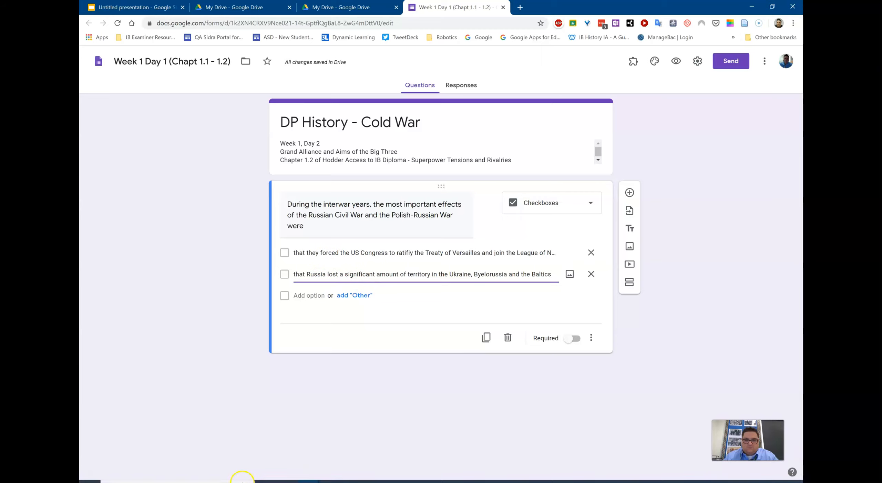
click(89, 472)
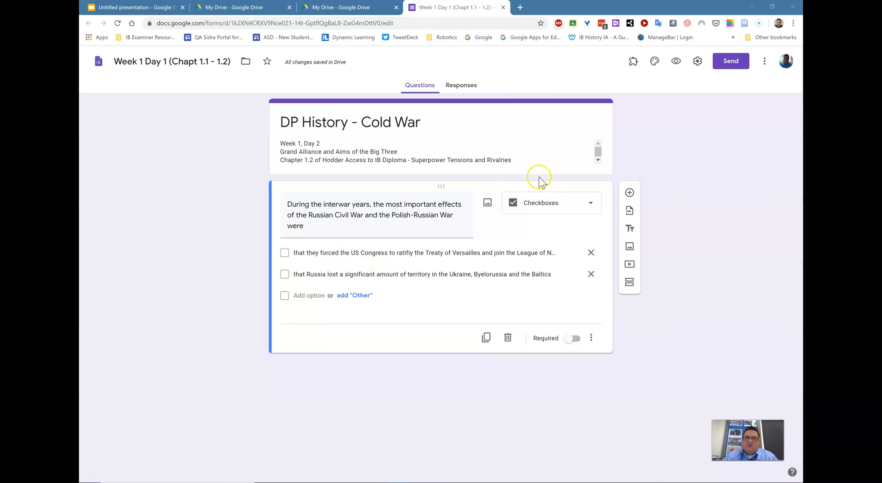
Turn the form into a quiz in its settings and save the change
click(700, 64)
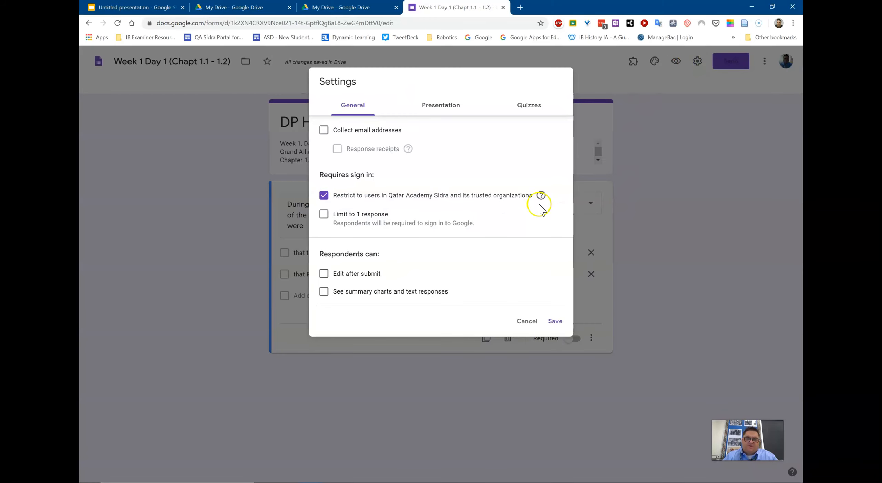
click(533, 107)
click(327, 134)
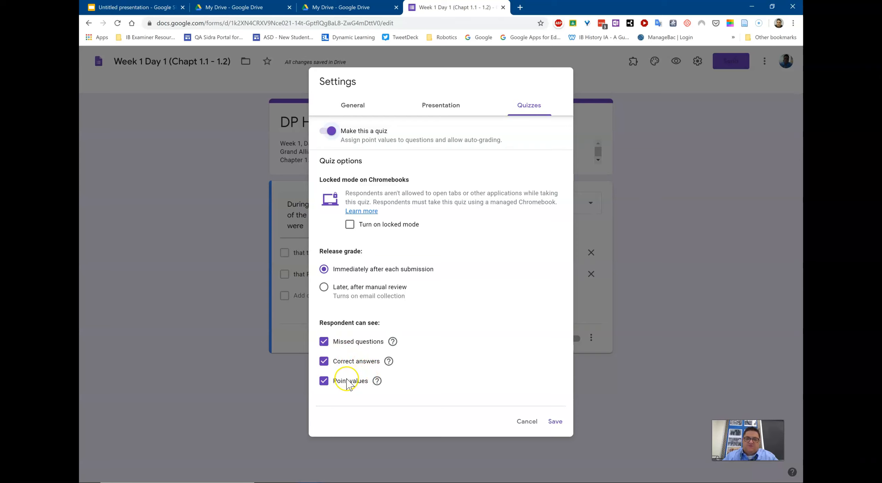
click(556, 422)
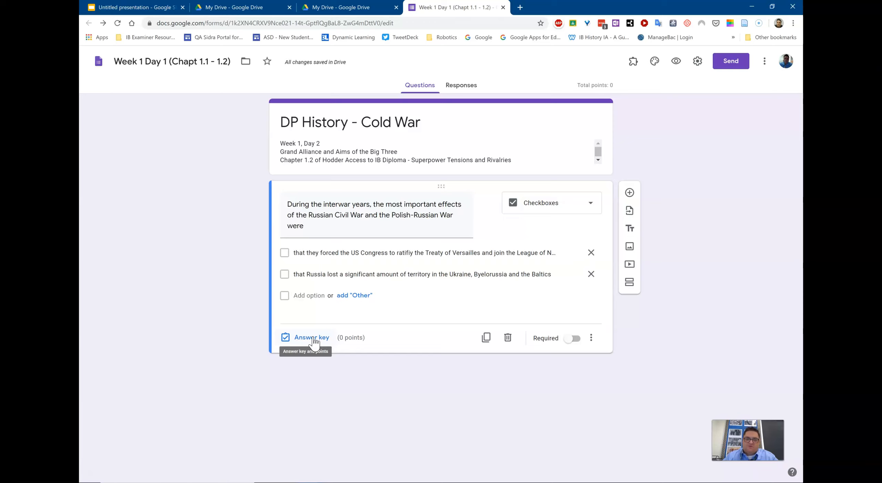
Set correct-answer feedback to "Correct! Regaining this lost territory would become a major foreign policy goal of the Soviet Union around the end of World War 2."
click(313, 337)
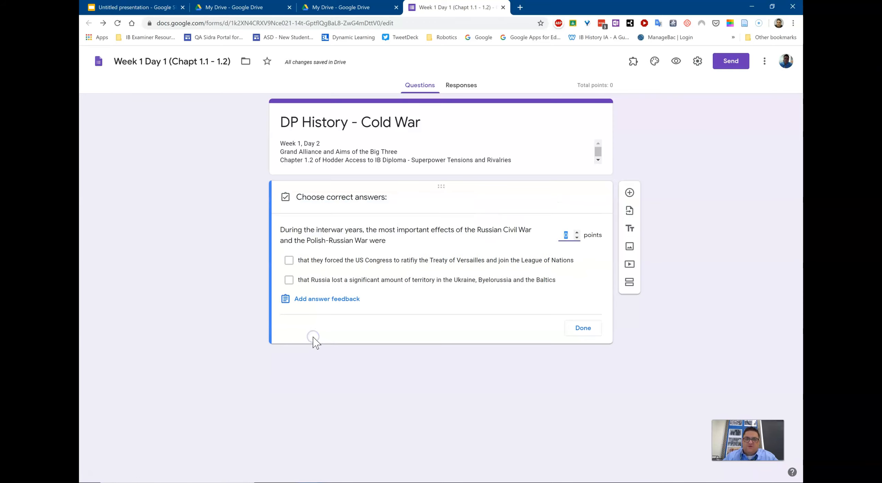
click(322, 300)
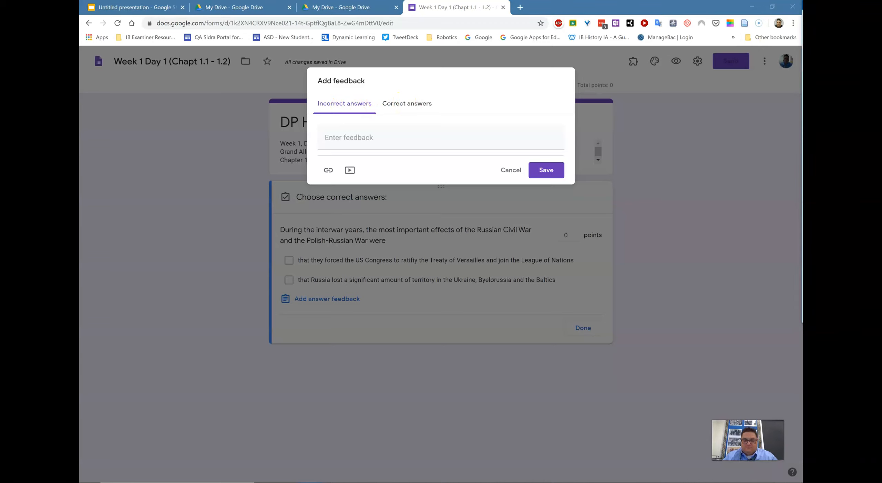
click(419, 103)
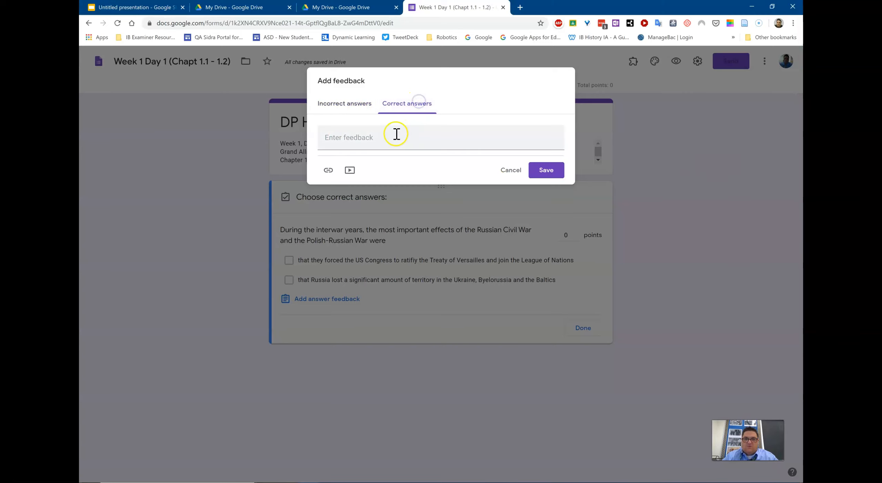
click(363, 142)
text(Correct! Regaining this lost territory would be come a major foreign policy goal of the Soviet Union around the end of World War 2.)
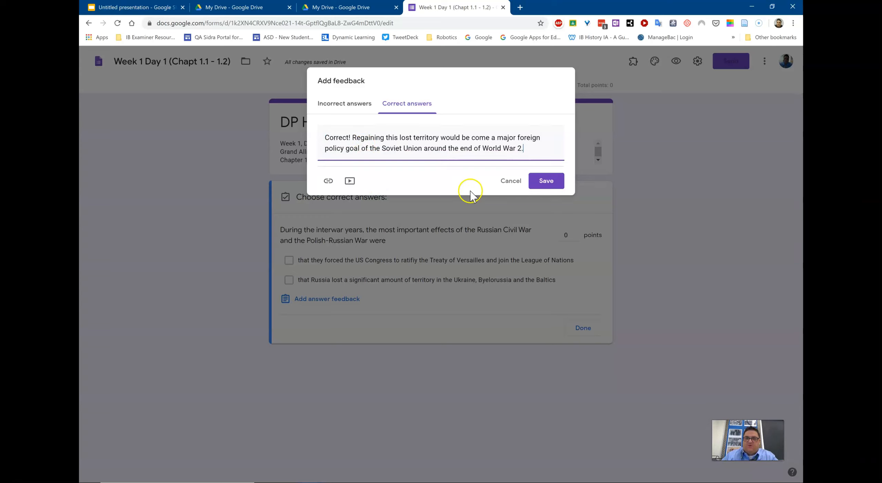
click(472, 139)
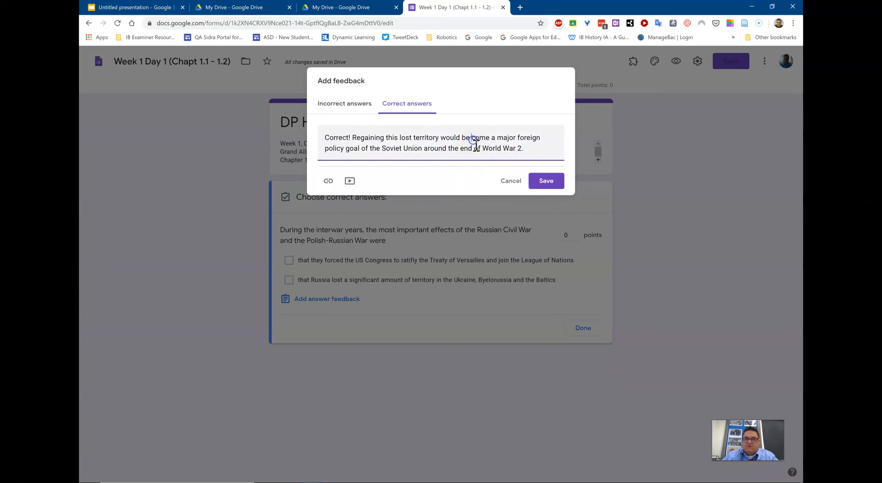
key(BackSpace)
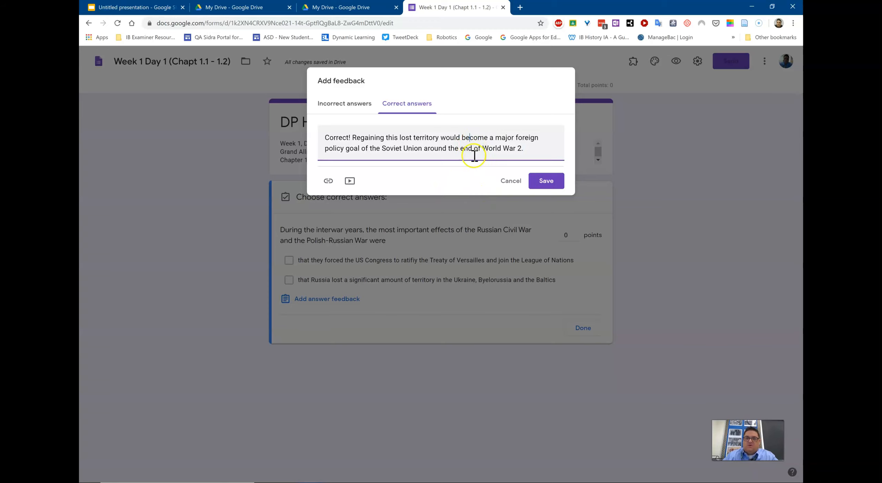
Write incorrect-answer feedback explaining that Congress never ratified the Versailles Treaty and the US retreated from the League of Nations into isolation, and save the feedback
click(348, 109)
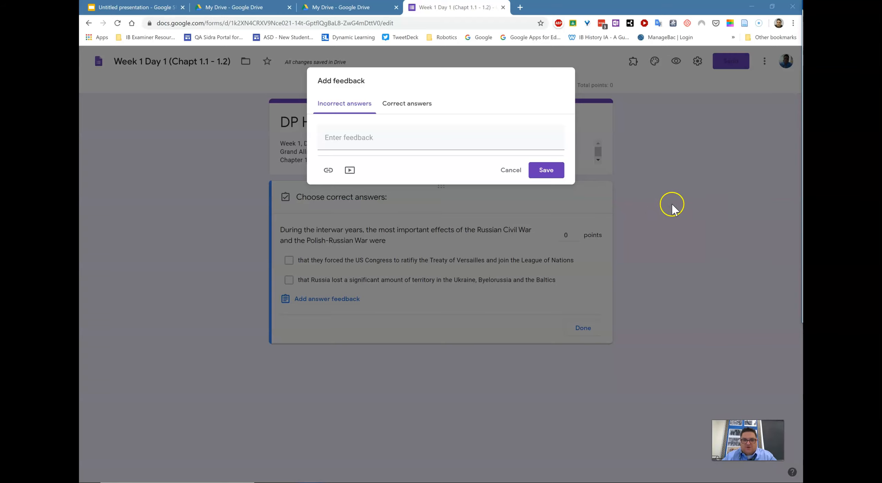
click(333, 139)
text(Incorrect. Although the Soviet Union lost a significant amount of territory and became suspicuous of the Western Powers, the US Congress never ratified the Versailles Treaty. The US did not join the newly created League of Nations, and instead retreated to an isoloationist position.)
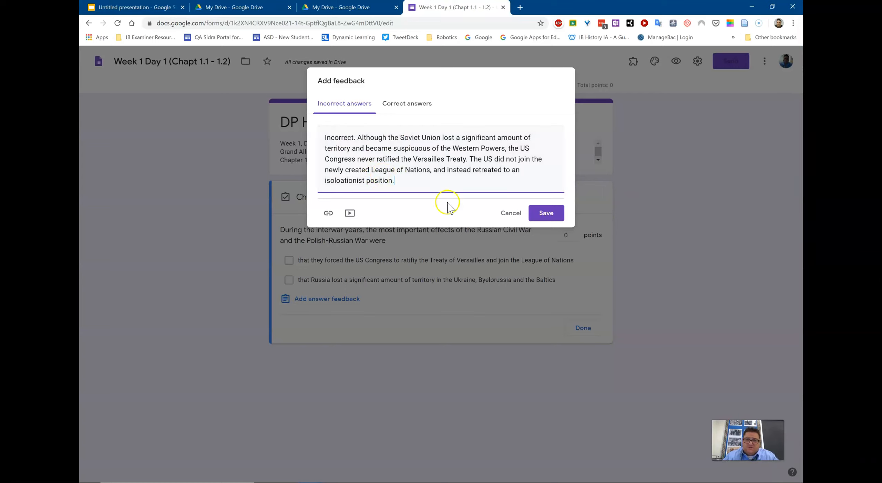
click(553, 217)
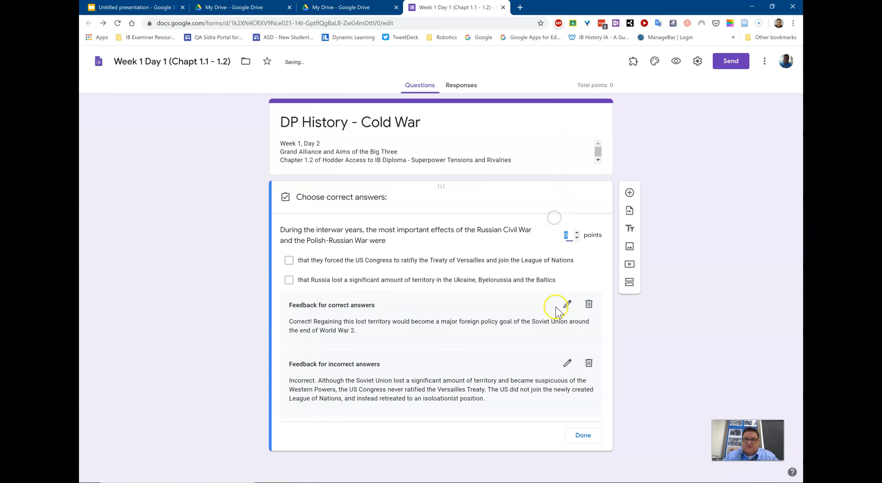
Make the question worth 1 point and close its answer key
click(577, 234)
click(577, 233)
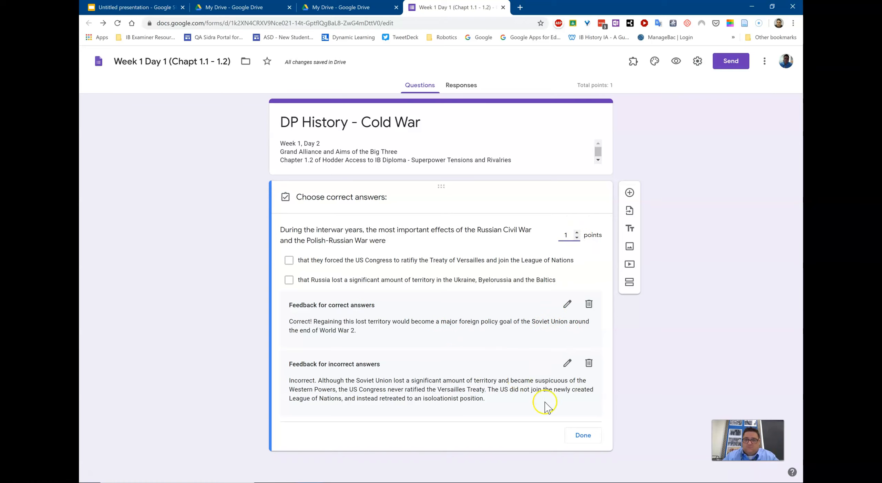
click(583, 435)
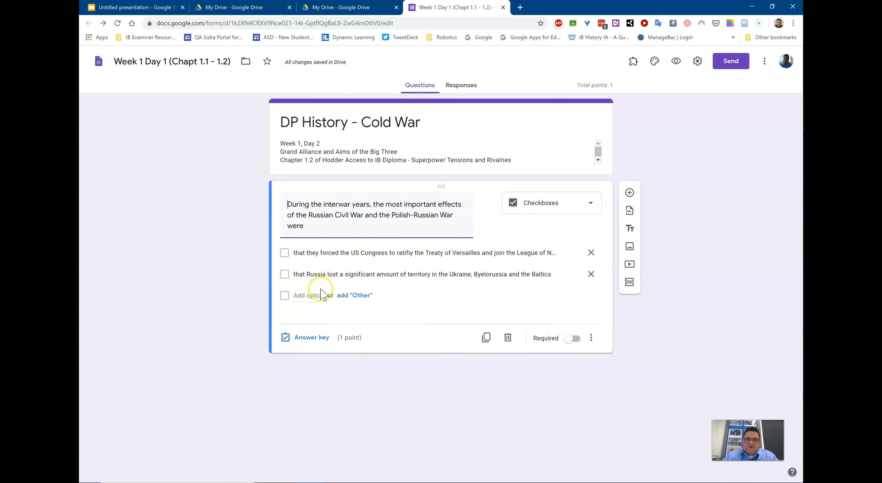
Mark the option about Russia losing territory in the Ukraine, Byelorussia and the Baltics as the correct answer in the answer key
click(289, 280)
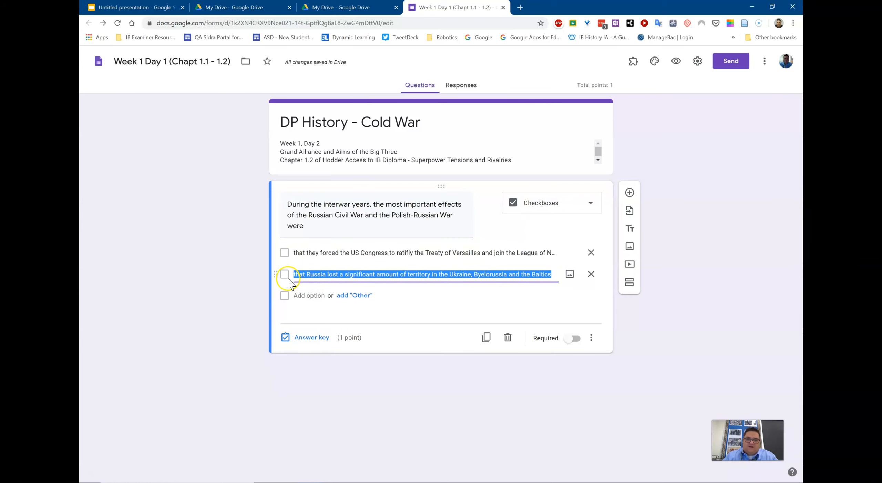
click(306, 338)
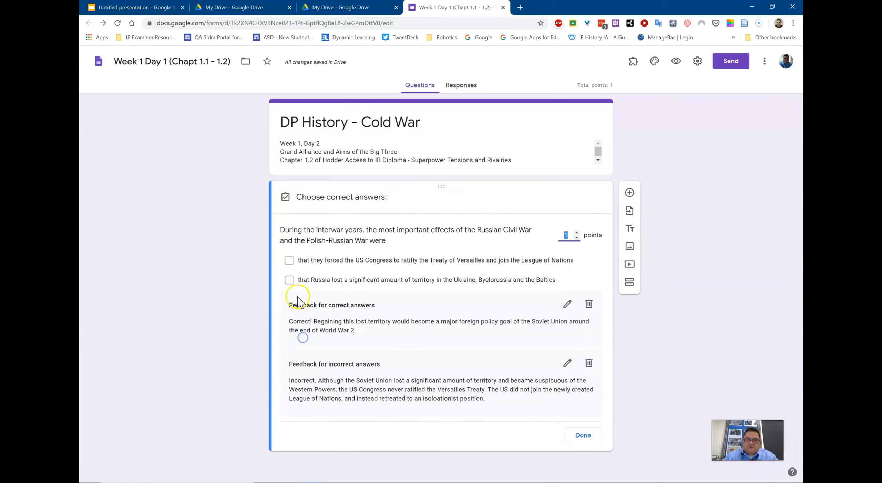
click(289, 280)
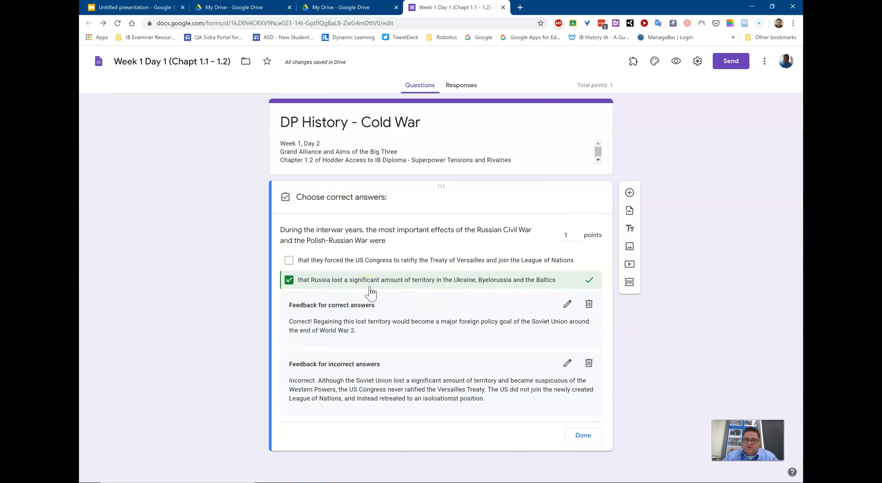
Close the answer key and load the Week 1 Day 1 (Chapt 1.1 - 1.2) form as the source for importing questions
click(573, 433)
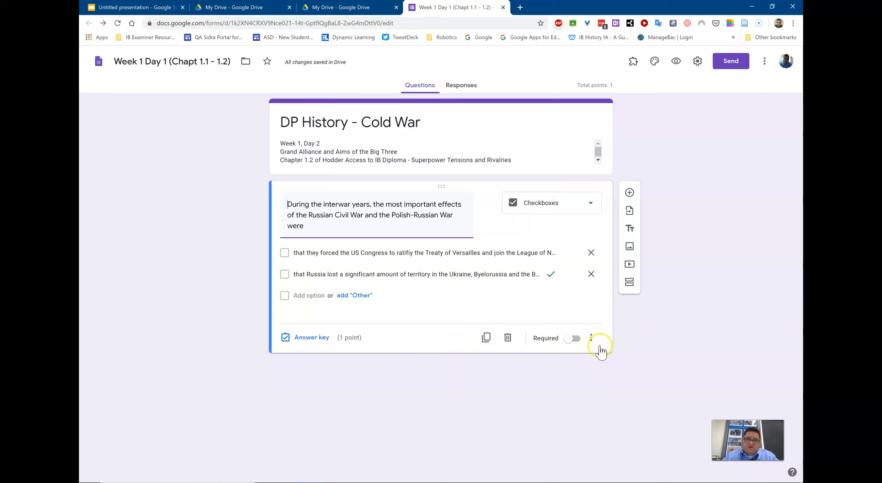
click(630, 212)
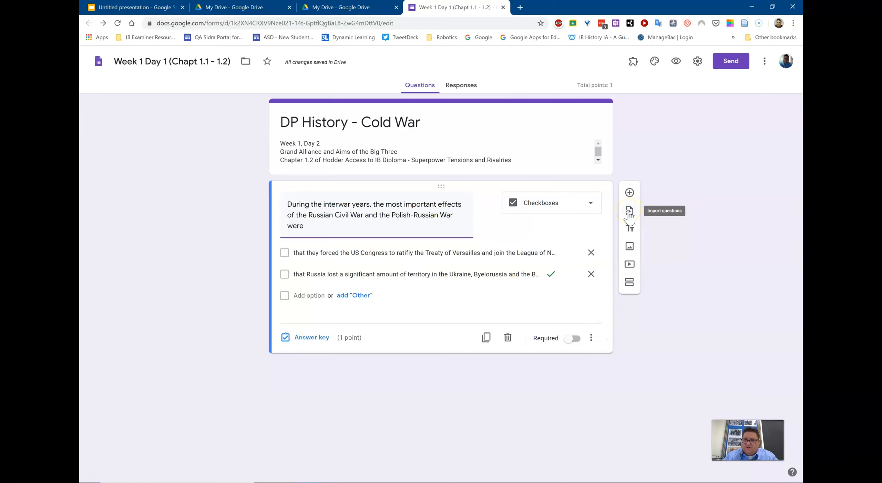
click(629, 210)
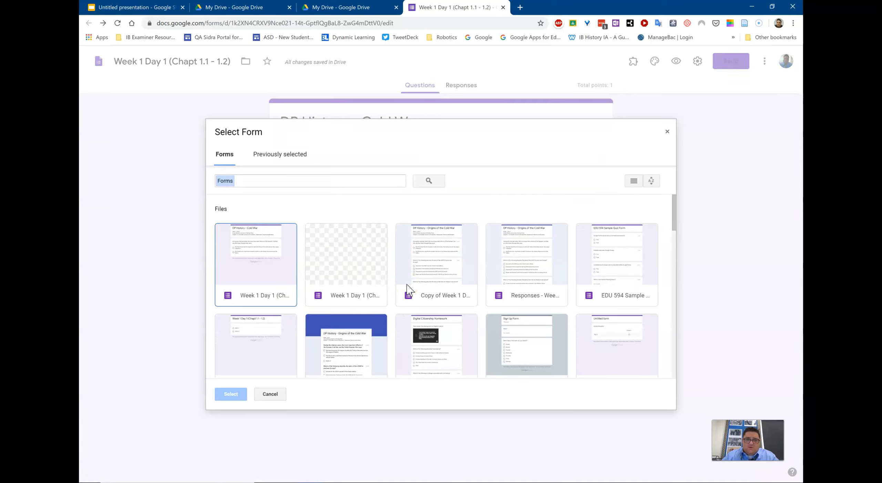
click(339, 265)
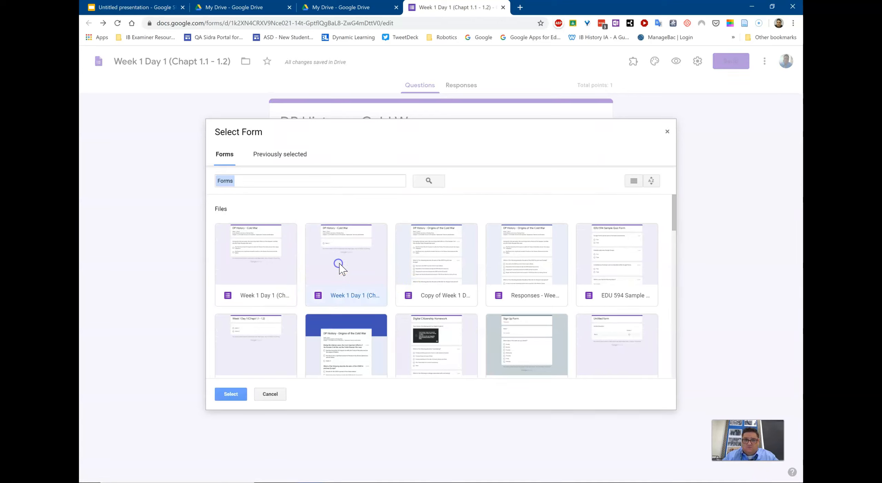
click(230, 396)
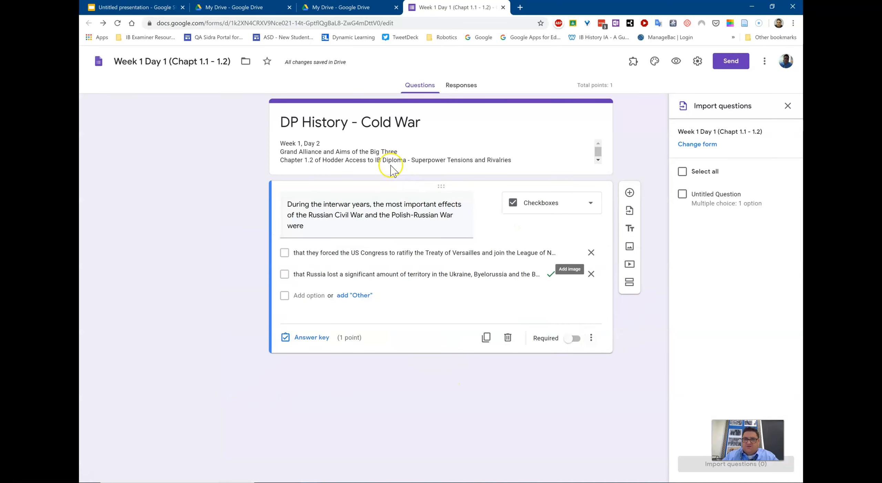
Change the import source to the form Copy of Week 1 Day 1 (Chapt 1.1 - 1.2)
click(714, 144)
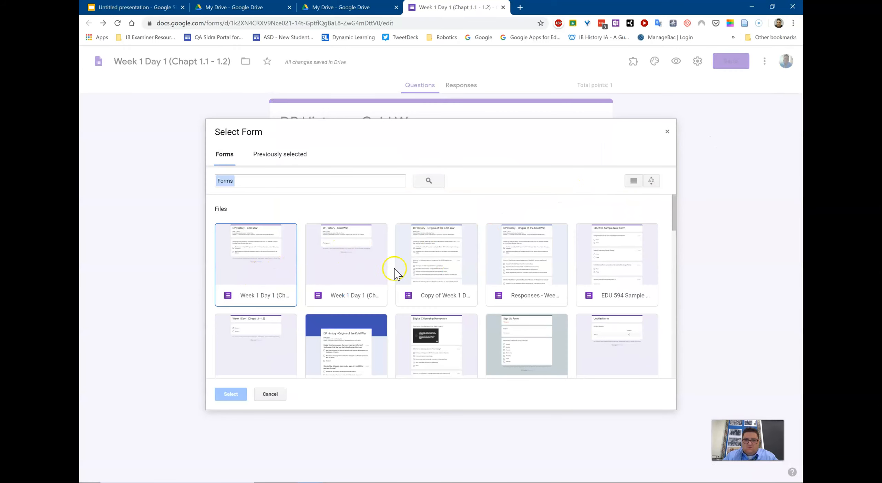
click(423, 265)
click(231, 394)
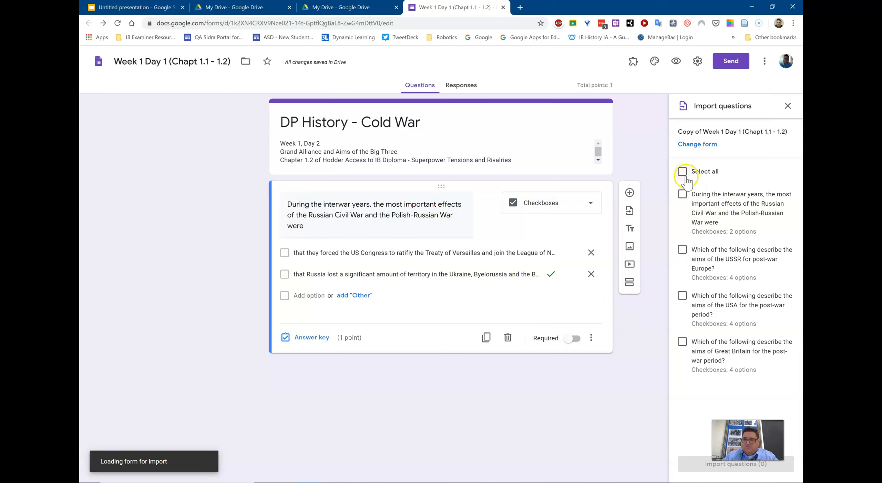
Import the three questions on the post-war aims of the USSR, the USA and Great Britain
click(682, 250)
click(682, 296)
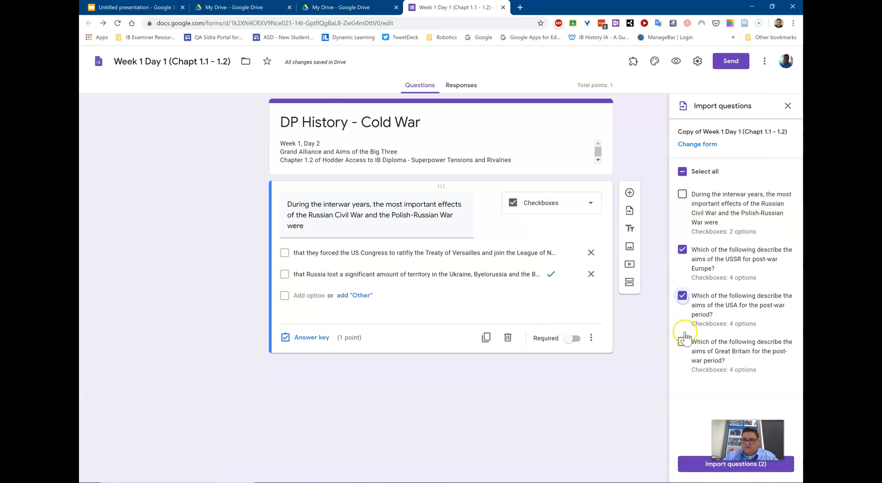
click(682, 342)
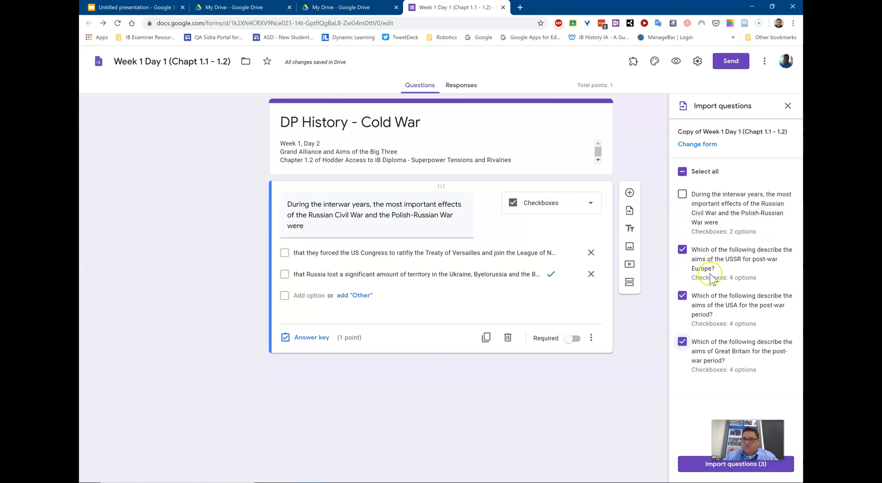
click(713, 467)
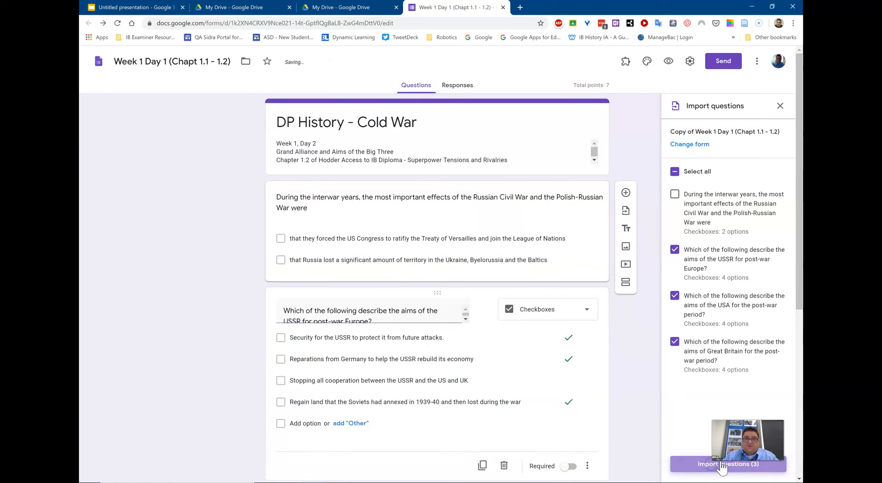
Look through the imported questions on post-war aims and the marked correct options of the USSR question
scroll(402, 319, down, 3)
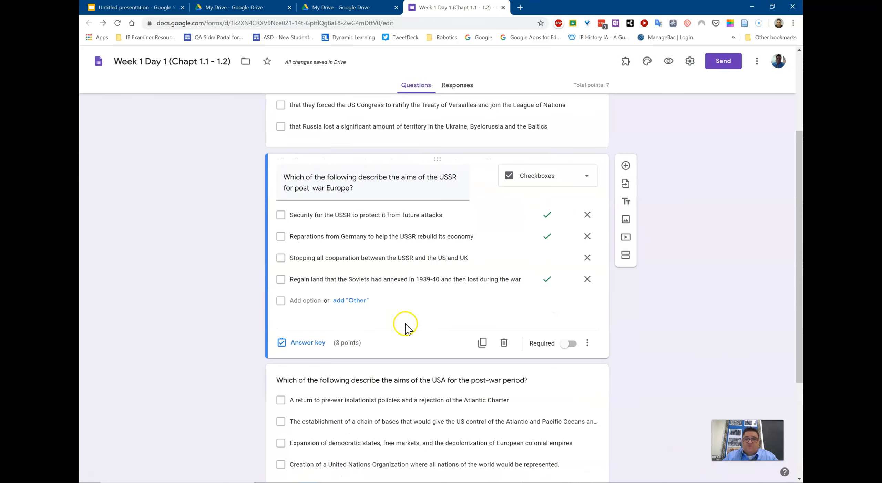
scroll(411, 331, down, 2)
scroll(417, 338, down, 2)
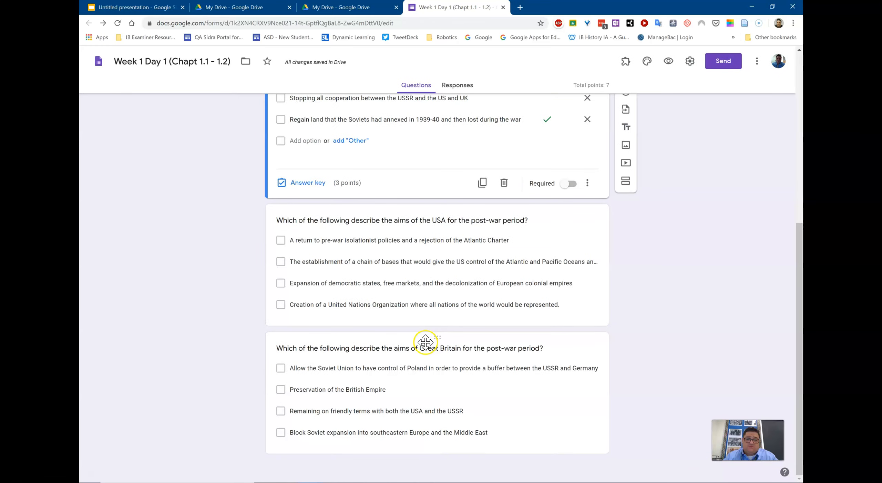
scroll(424, 340, up, 5)
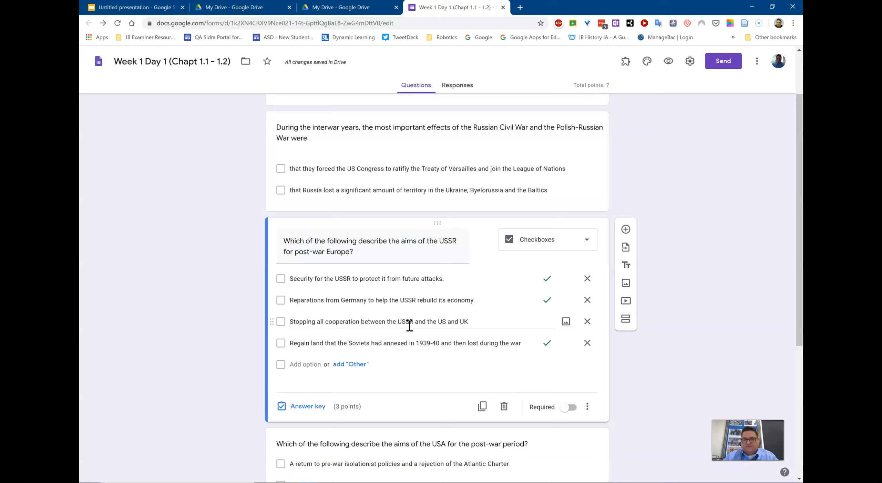
click(410, 328)
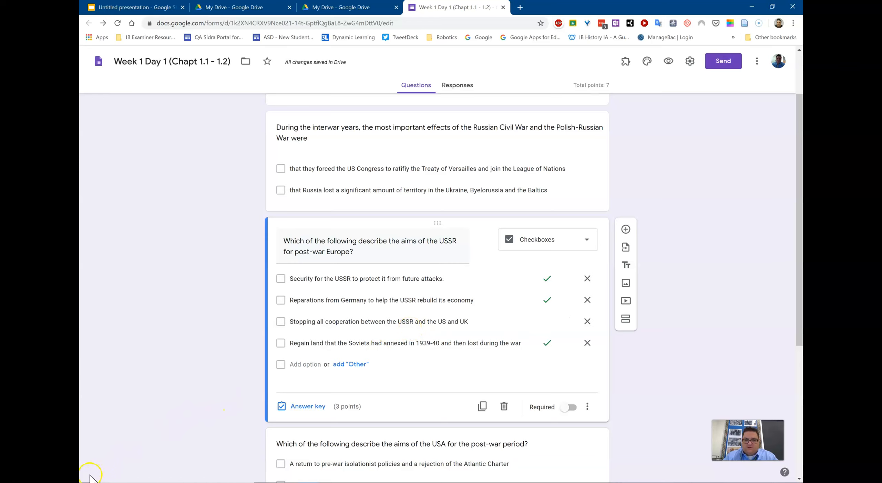
scroll(388, 351, up, 1)
click(425, 336)
scroll(424, 339, down, 1)
click(545, 279)
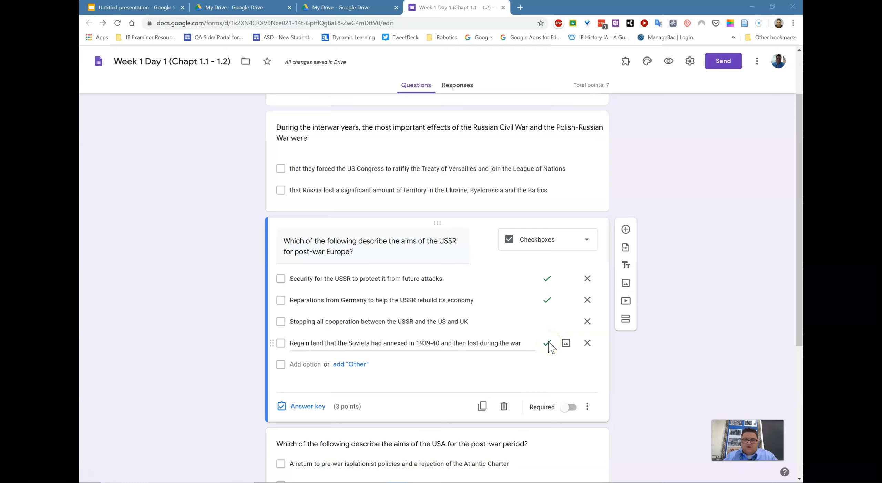
Review the correct answers, points and feedback in the USSR aims question's answer key, and close it
click(365, 259)
click(303, 407)
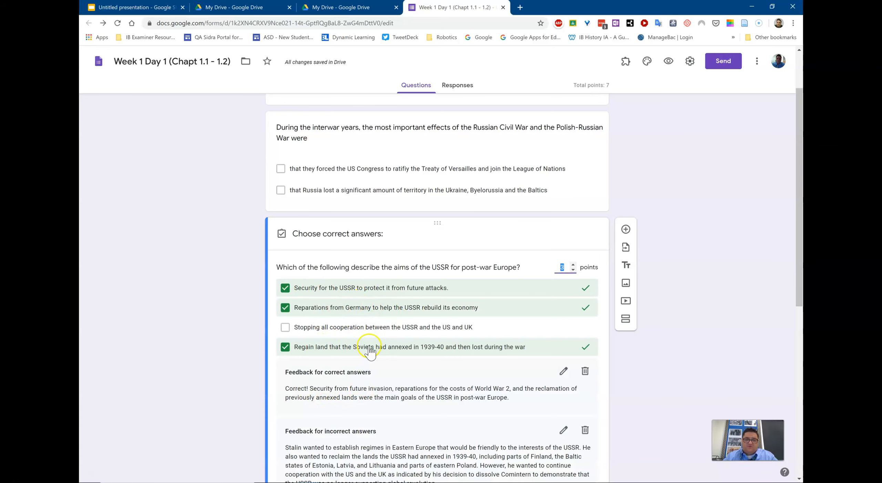
scroll(375, 355, down, 2)
scroll(375, 355, down, 1)
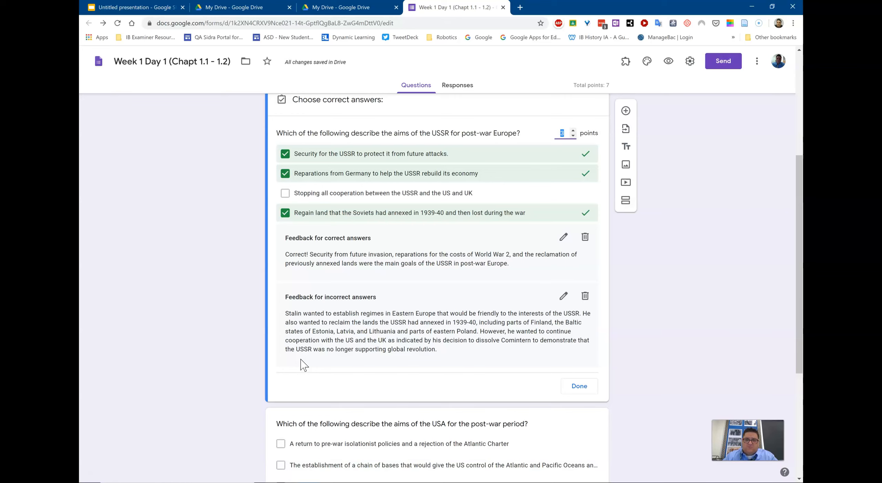
scroll(311, 365, down, 4)
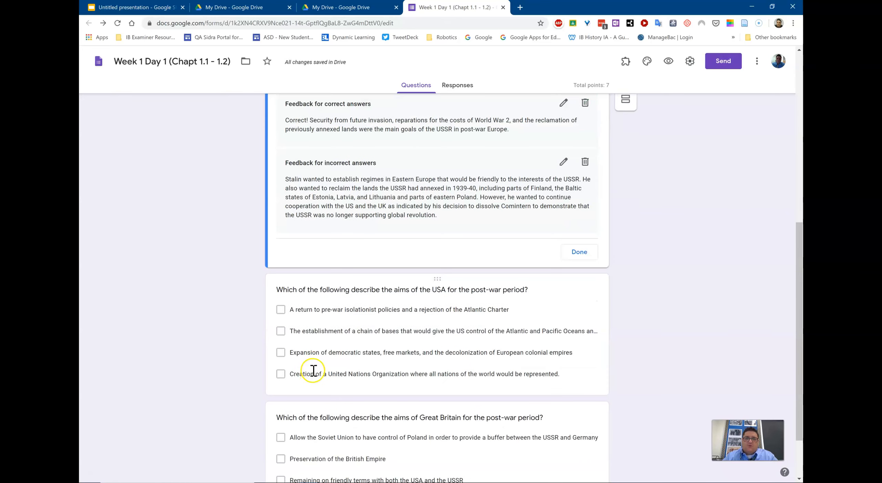
scroll(319, 375, down, 2)
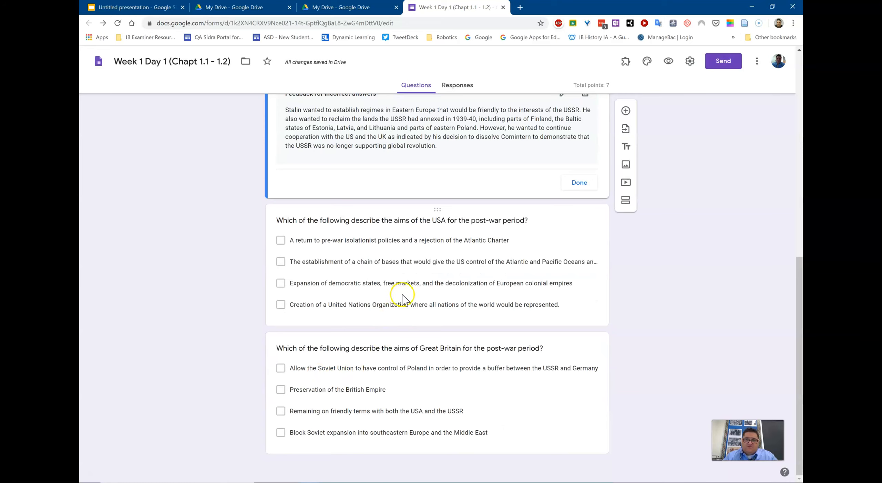
click(581, 184)
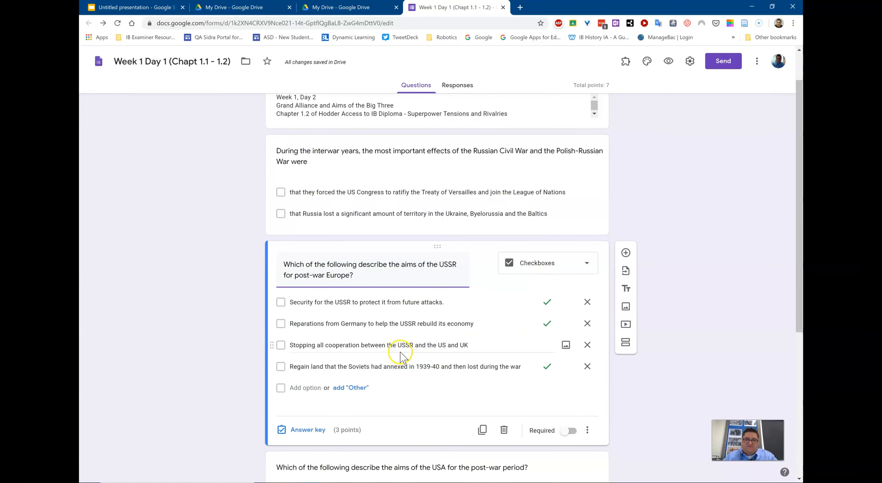
Add a new question below the USSR aims question and set its type to Paragraph
scroll(401, 355, down, 7)
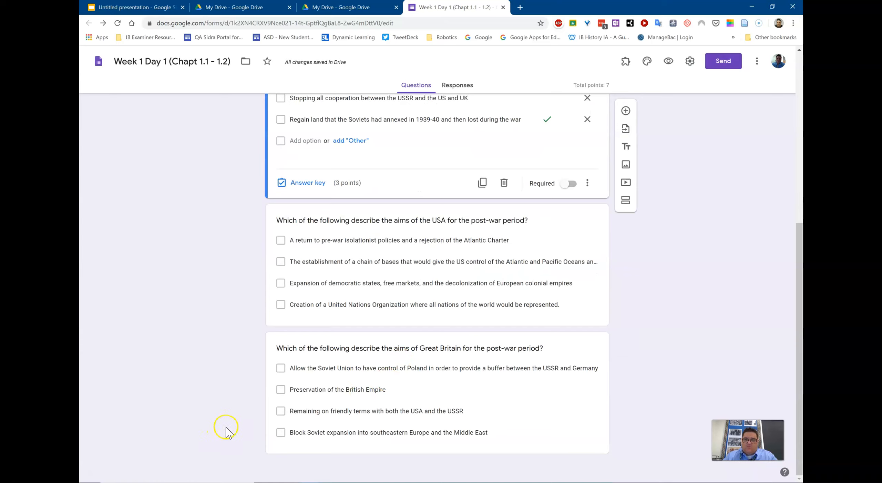
click(87, 476)
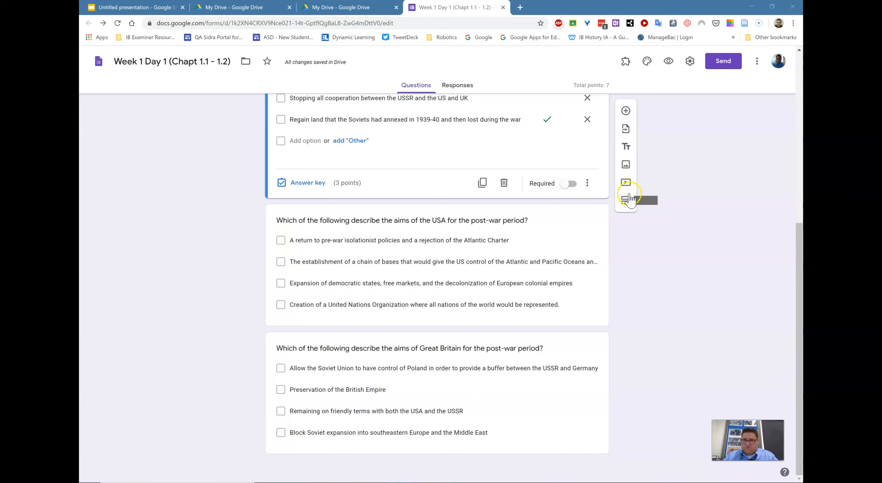
click(626, 111)
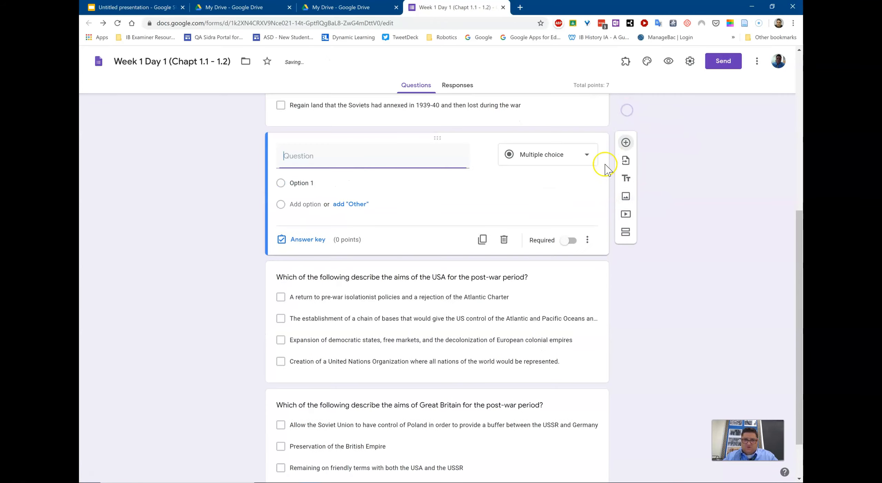
click(546, 153)
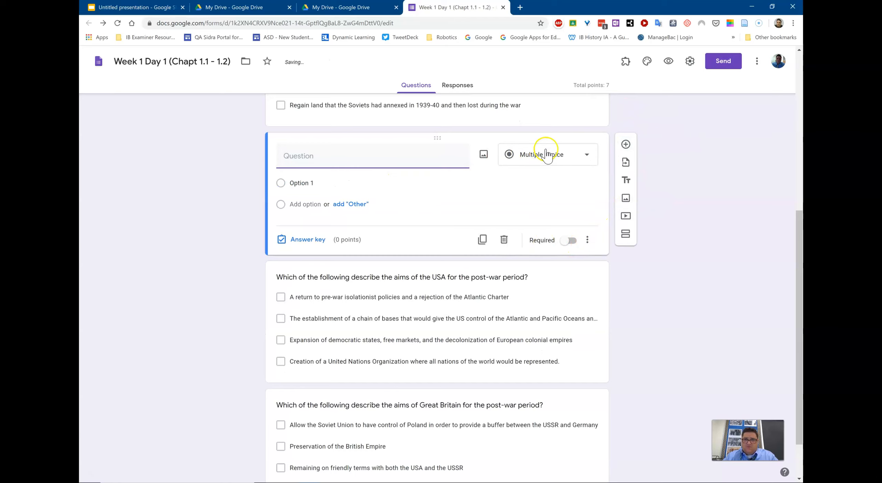
click(567, 157)
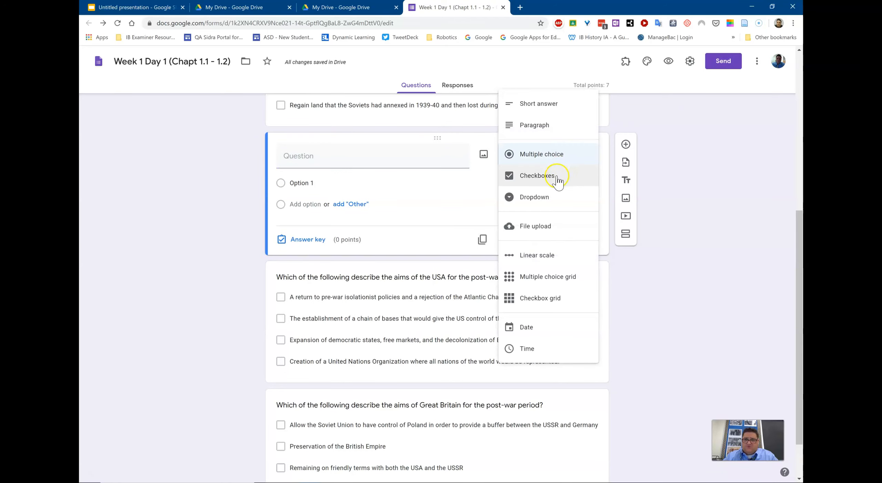
click(546, 131)
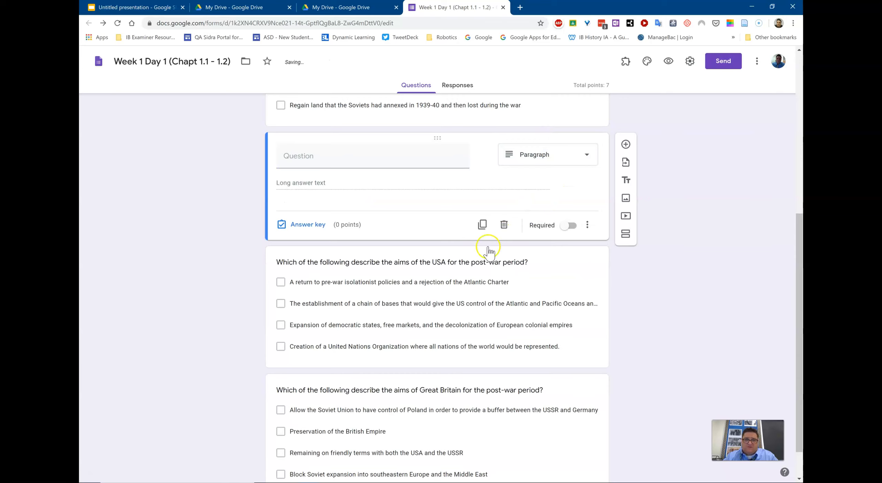
Look over the questions on the post-war aims of the USSR, the USA and Great Britain around the empty paragraph question
scroll(450, 317, down, 1)
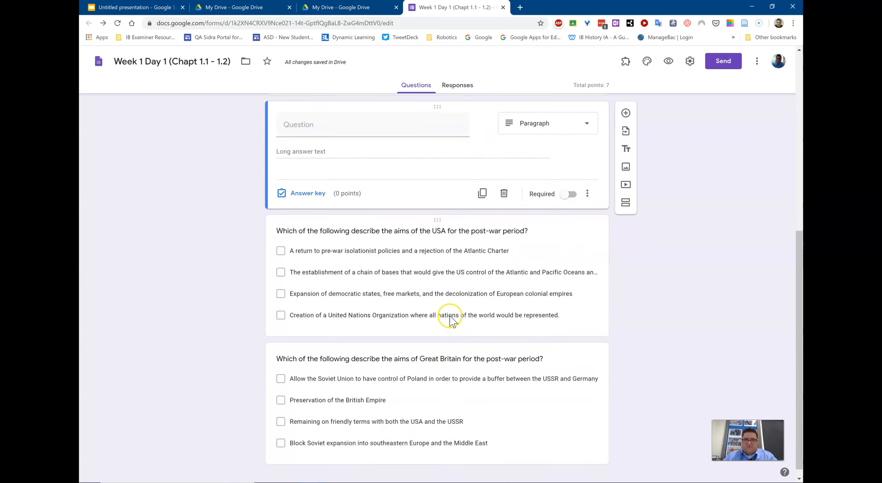
scroll(449, 317, up, 1)
scroll(450, 316, up, 7)
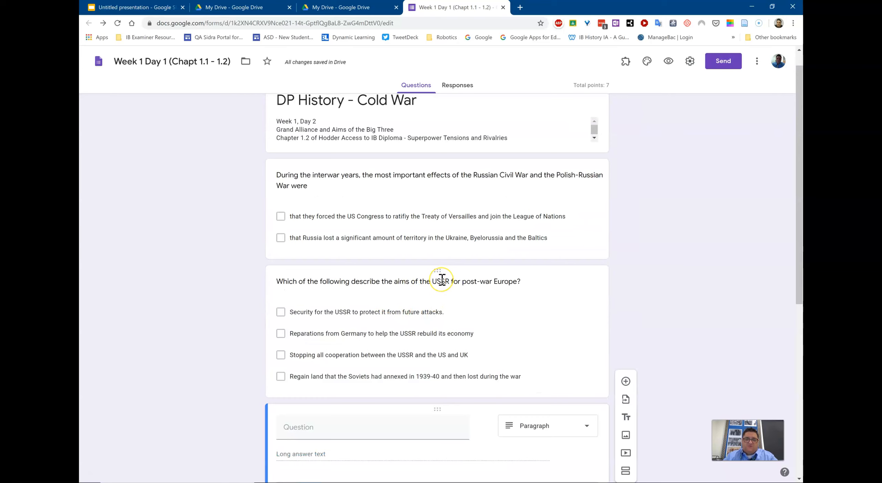
click(445, 285)
scroll(445, 285, down, 6)
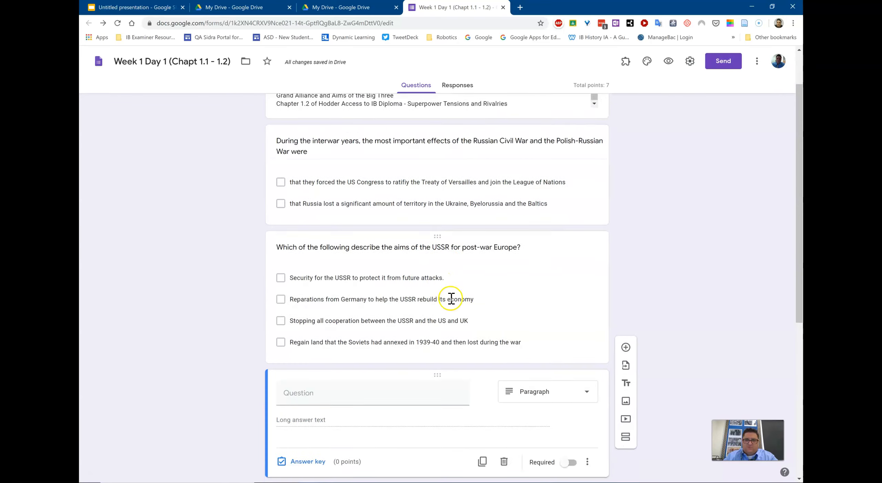
scroll(458, 303, down, 4)
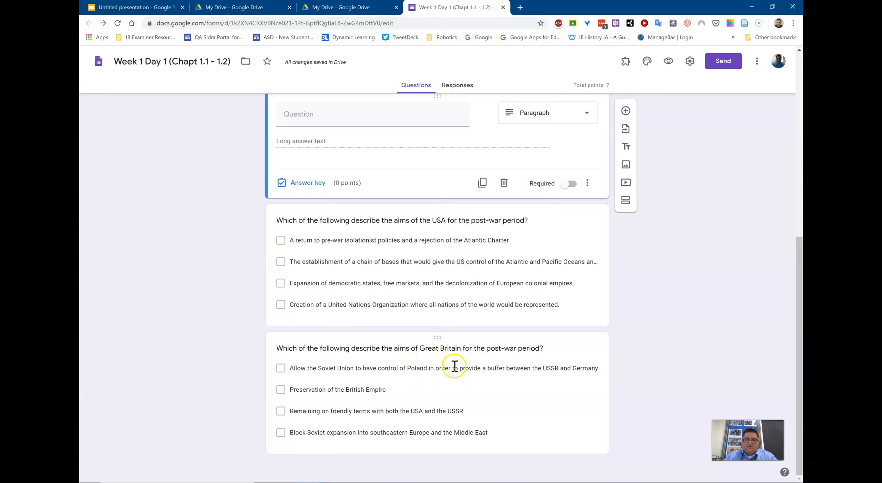
scroll(449, 368, up, 3)
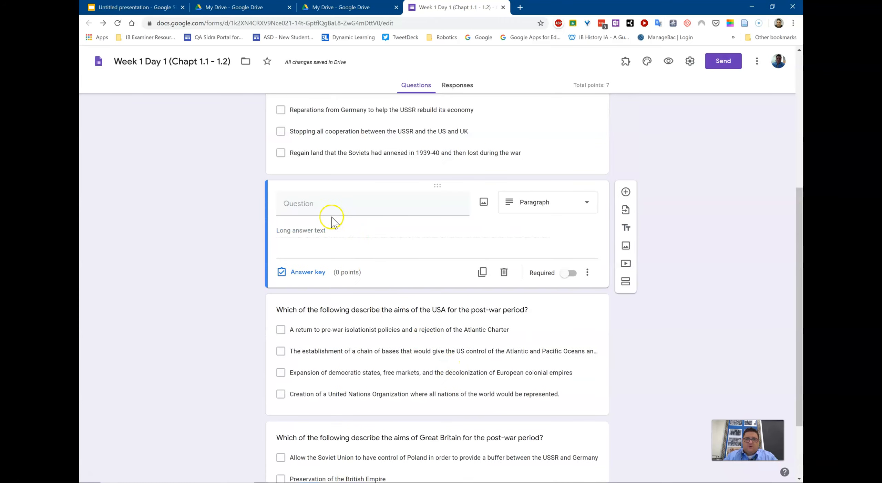
Enter the paragraph question "Compare and contrast the post-war aims of the USSR, the USA, and Great Britain." and make it required
click(304, 208)
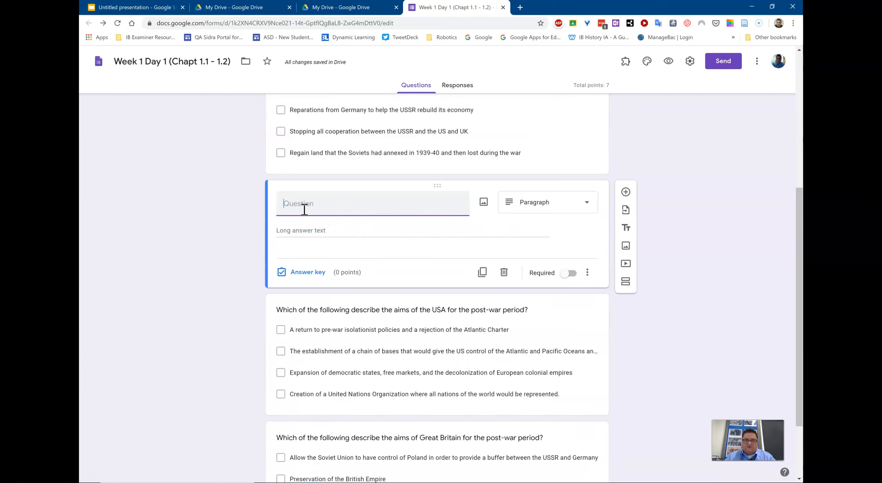
text(Compare )
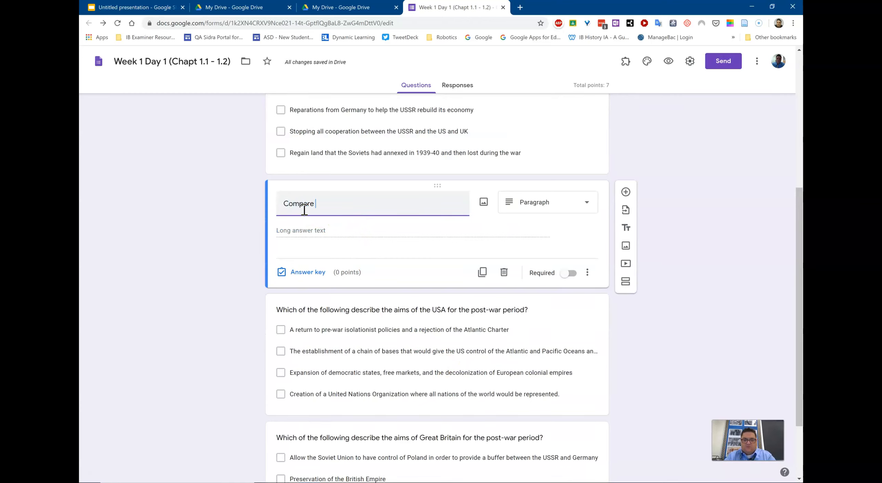
text(and contrast the post-war aims ov)
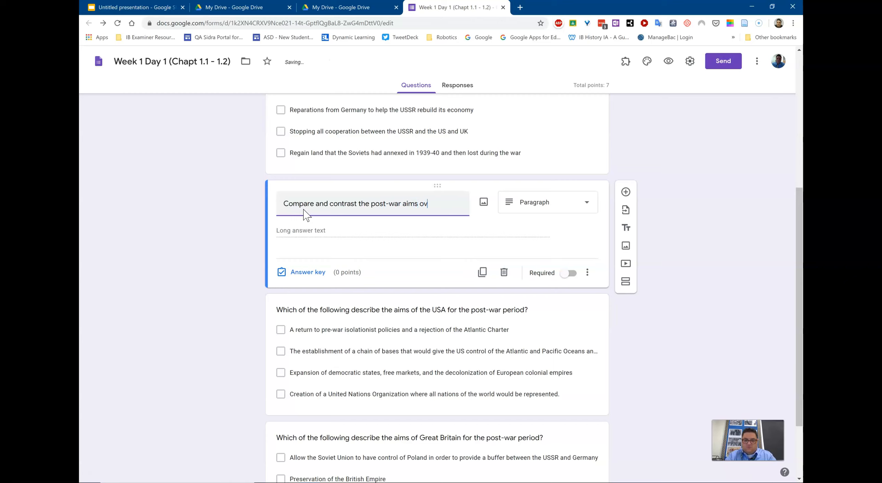
key(BackSpace)
text(the USSR, the USA)
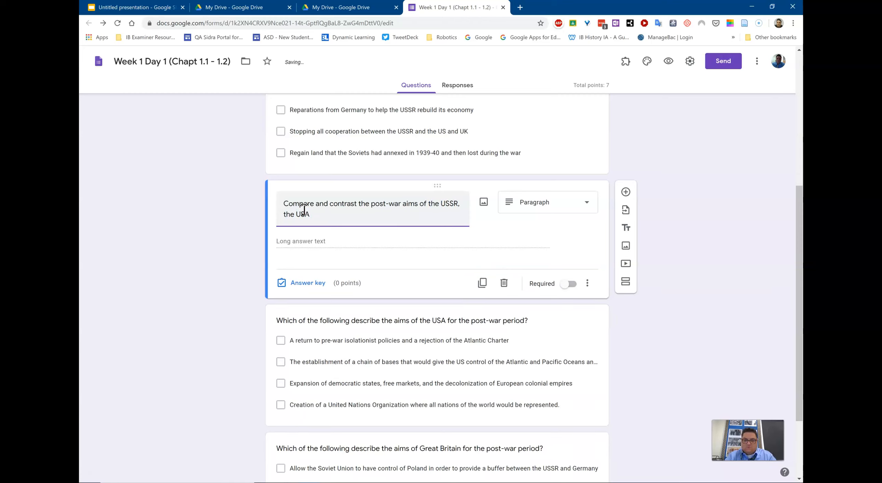
text(Great Britain.)
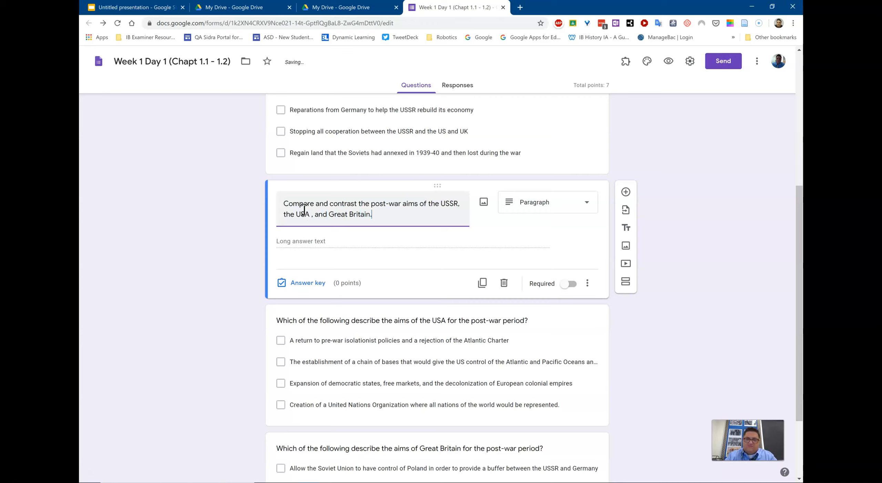
click(326, 219)
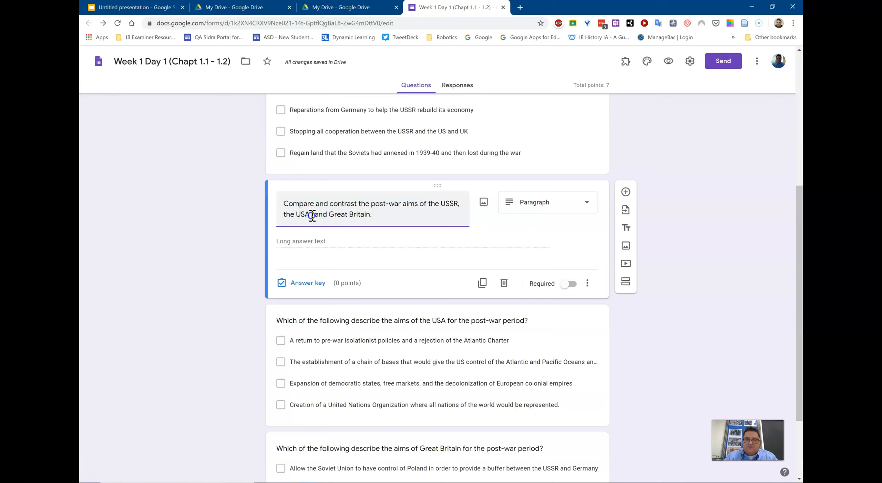
key(BackSpace)
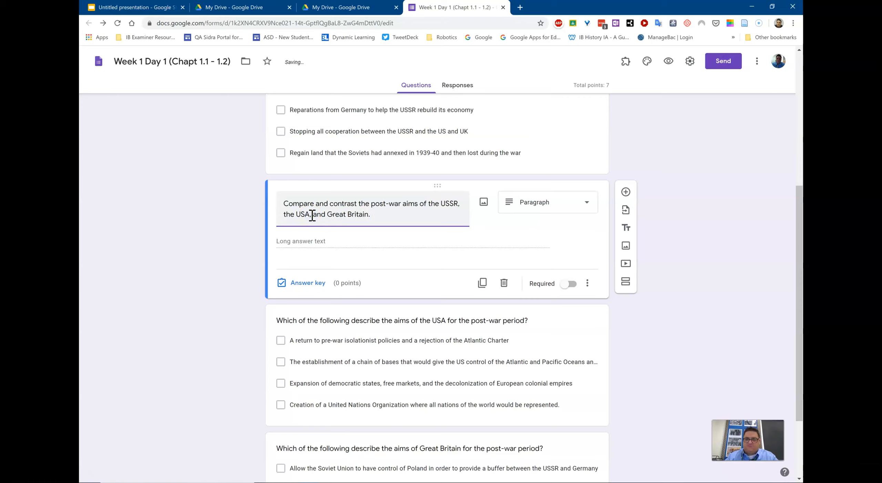
click(571, 284)
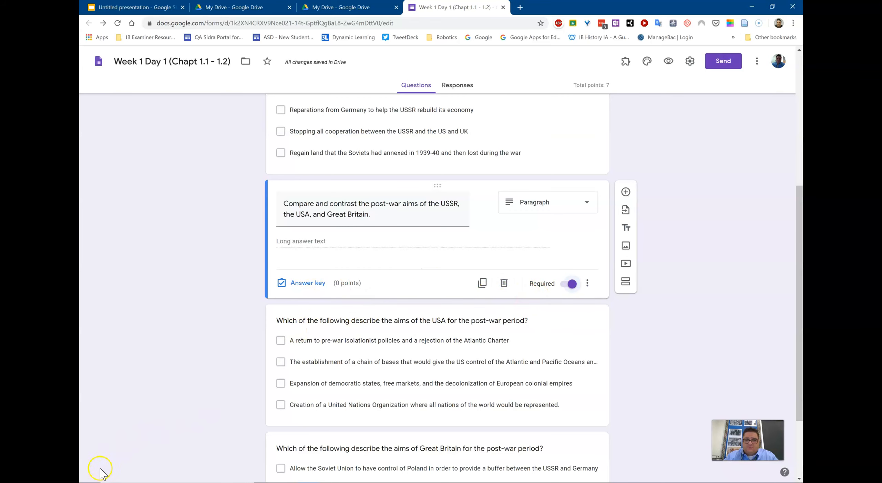
Look through the finished form, open its sending options, and select the shareable link without shortening the URL
scroll(89, 472, up, 5)
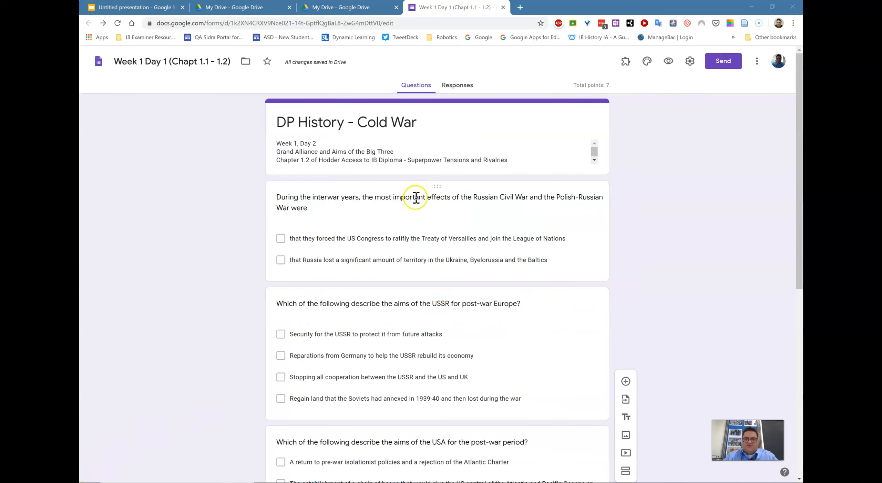
scroll(417, 204, down, 5)
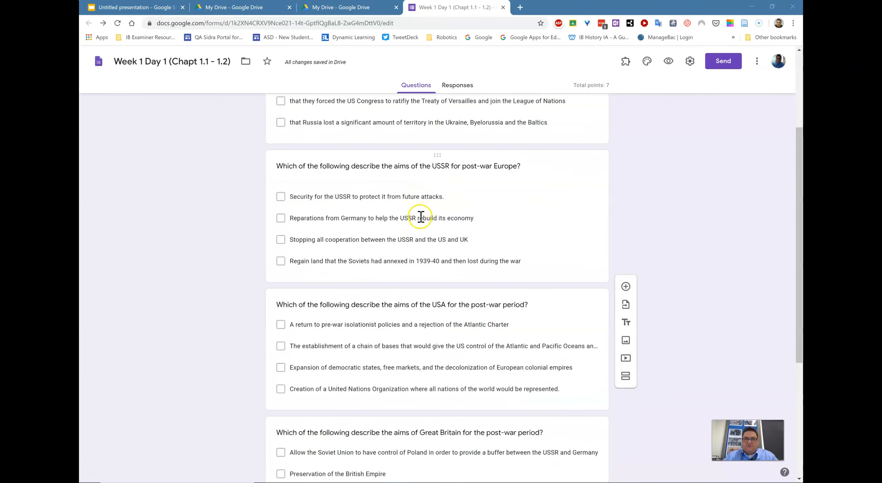
scroll(422, 222, down, 3)
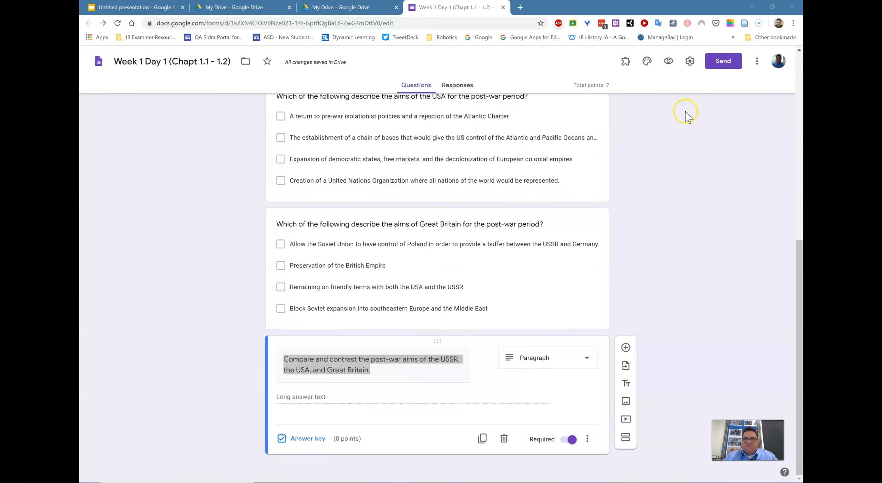
click(726, 66)
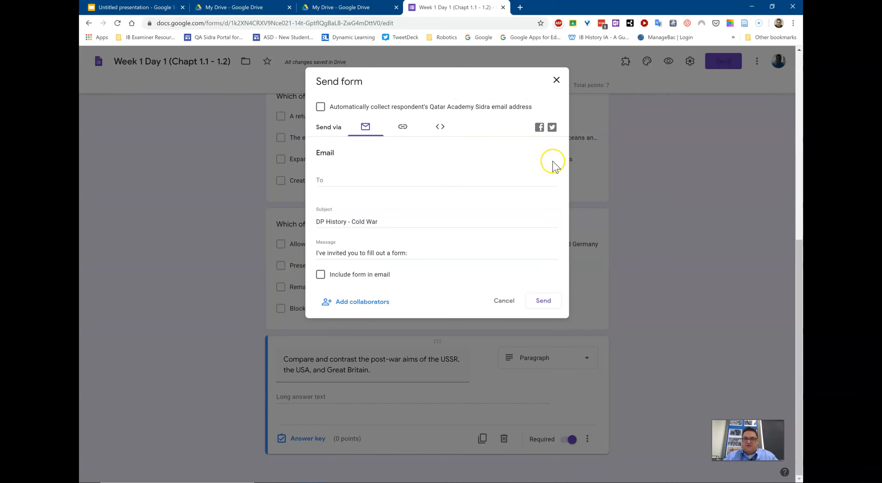
click(403, 127)
click(394, 173)
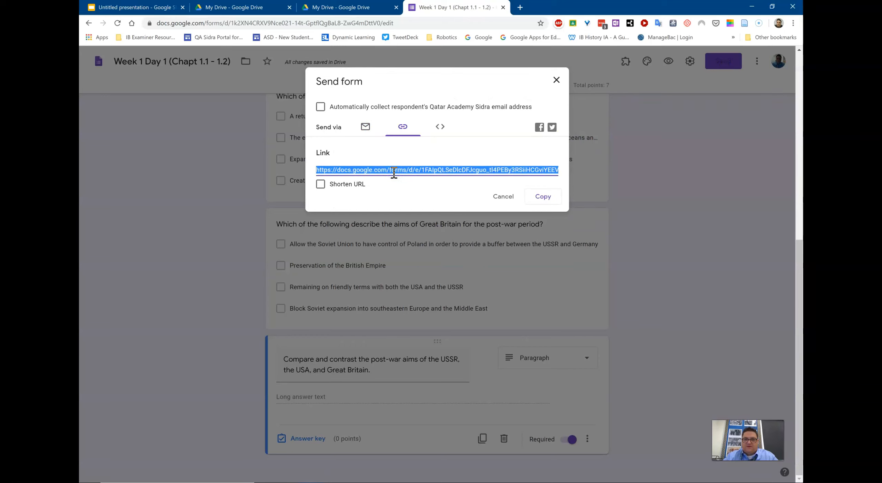
click(384, 325)
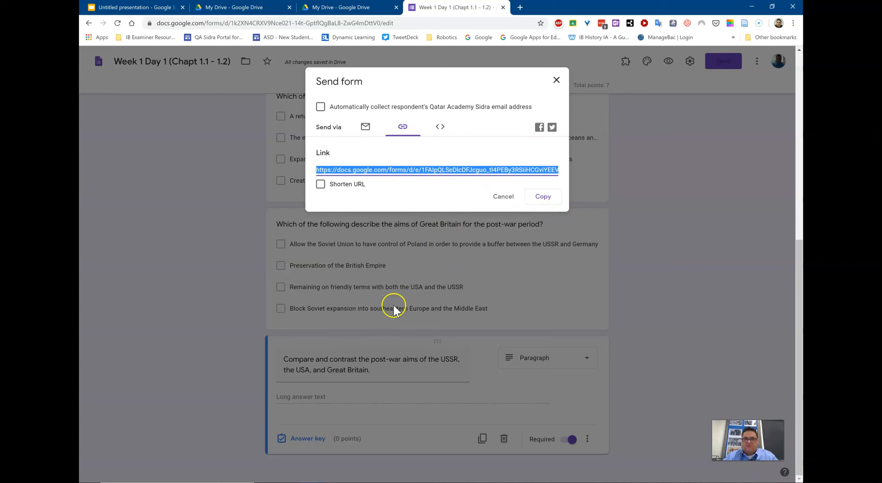